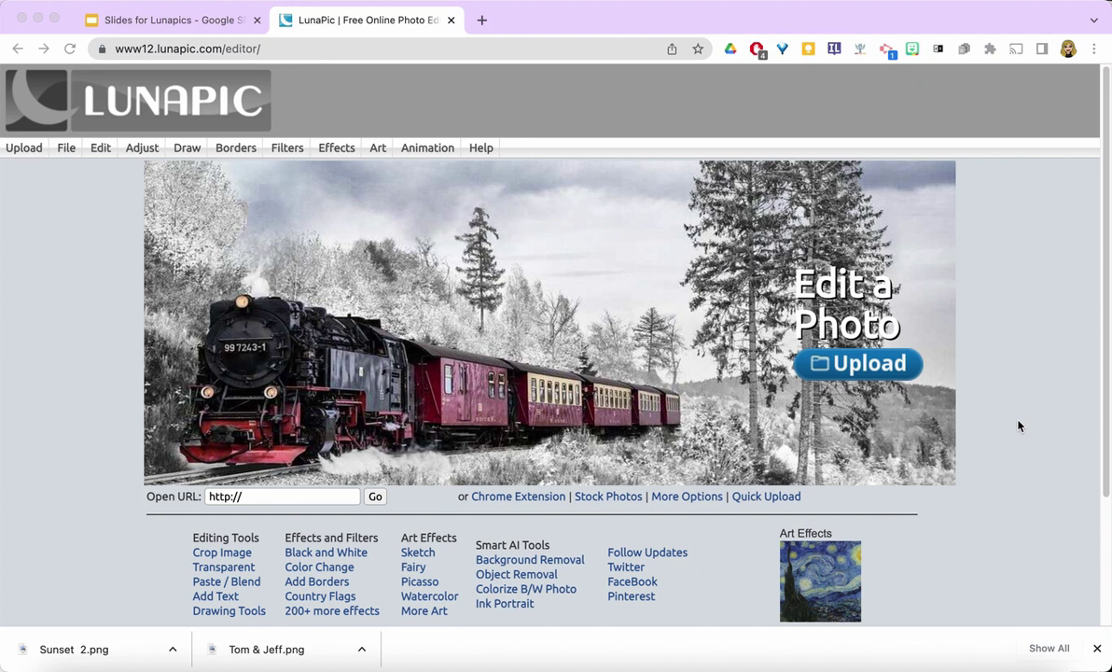
# Upload tom_jeff.jpg from the LunaPics folder into the LunaPic editor and scroll through it
pyautogui.click(866, 368)
pyautogui.click(867, 368)
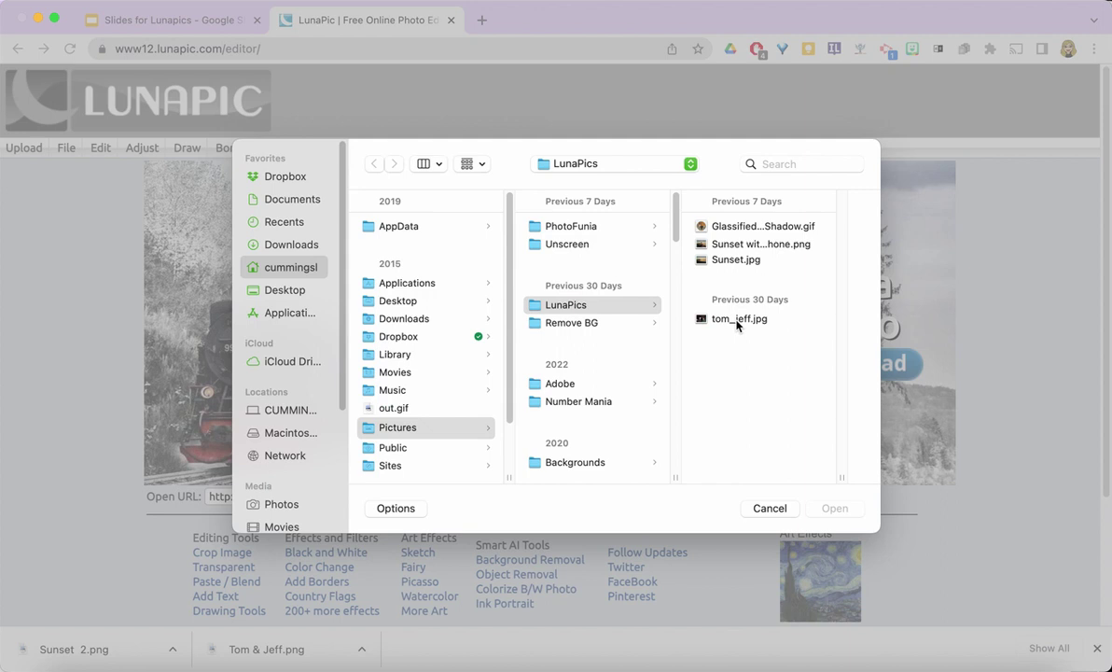
pyautogui.click(738, 318)
pyautogui.click(833, 508)
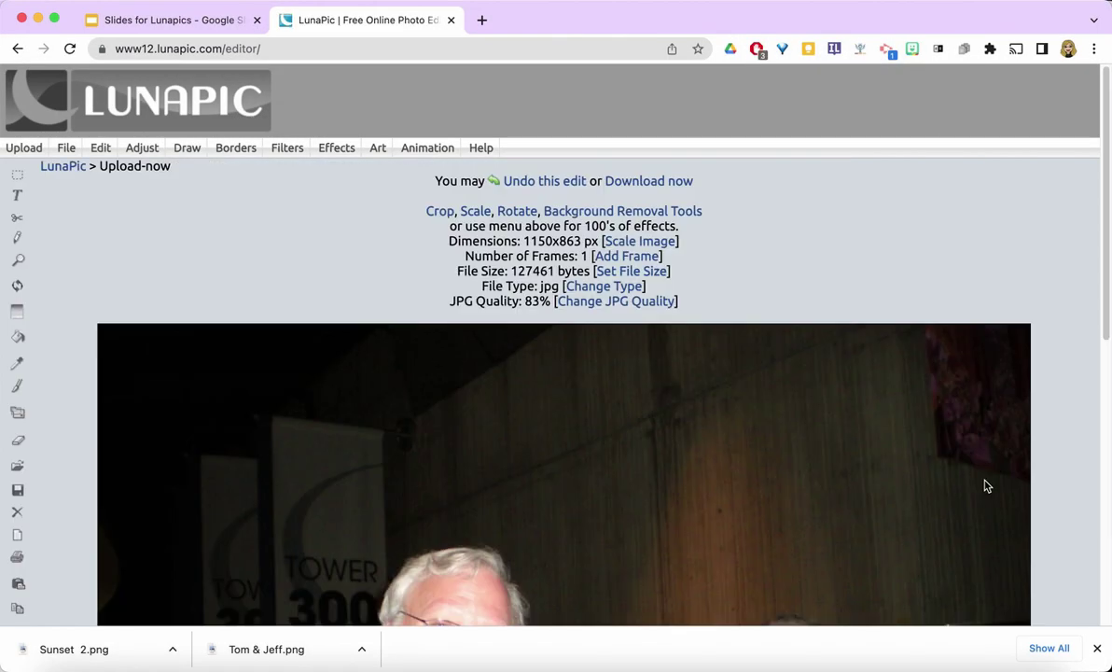
pyautogui.scroll(-5, 856, 464)
pyautogui.scroll(-2, 857, 464)
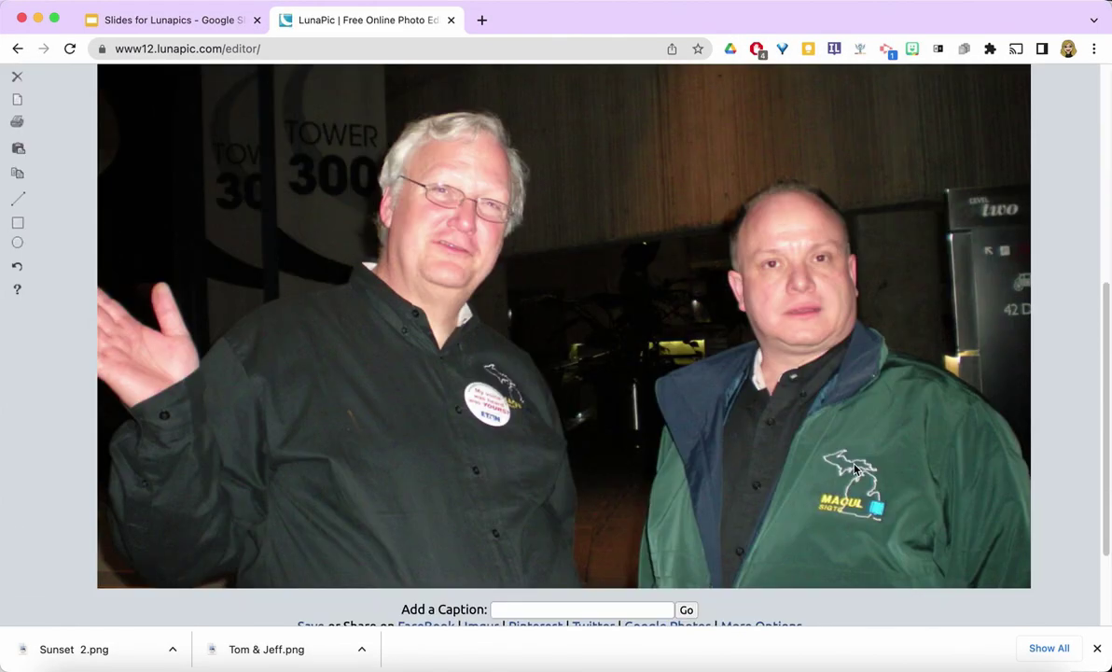
pyautogui.scroll(3, 857, 466)
pyautogui.scroll(3, 856, 469)
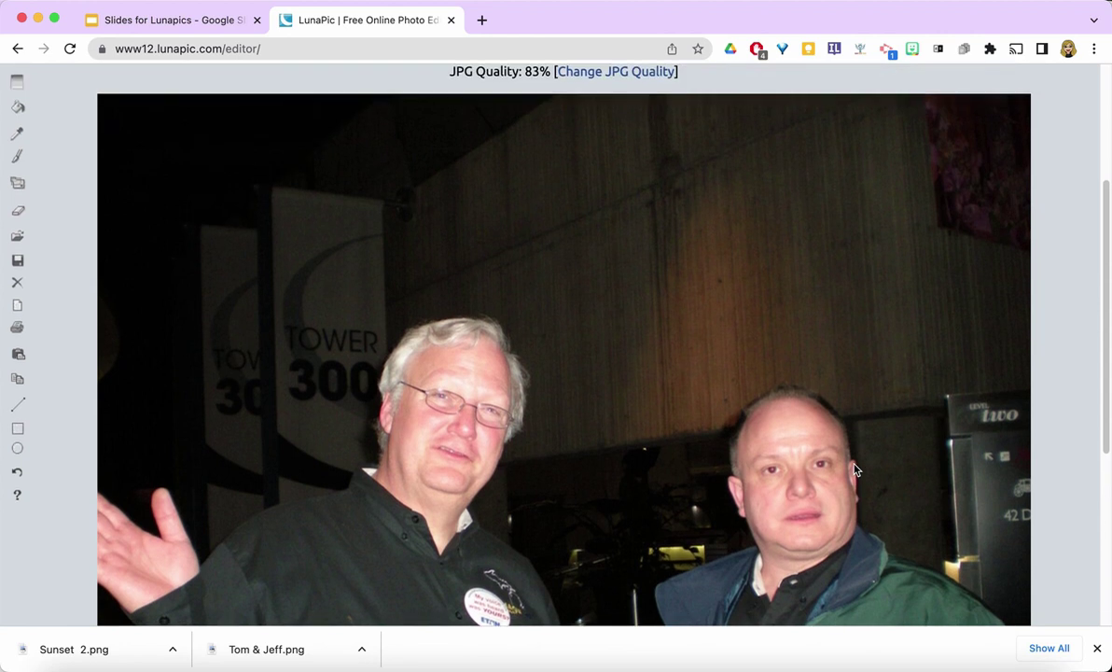
pyautogui.scroll(1, 856, 469)
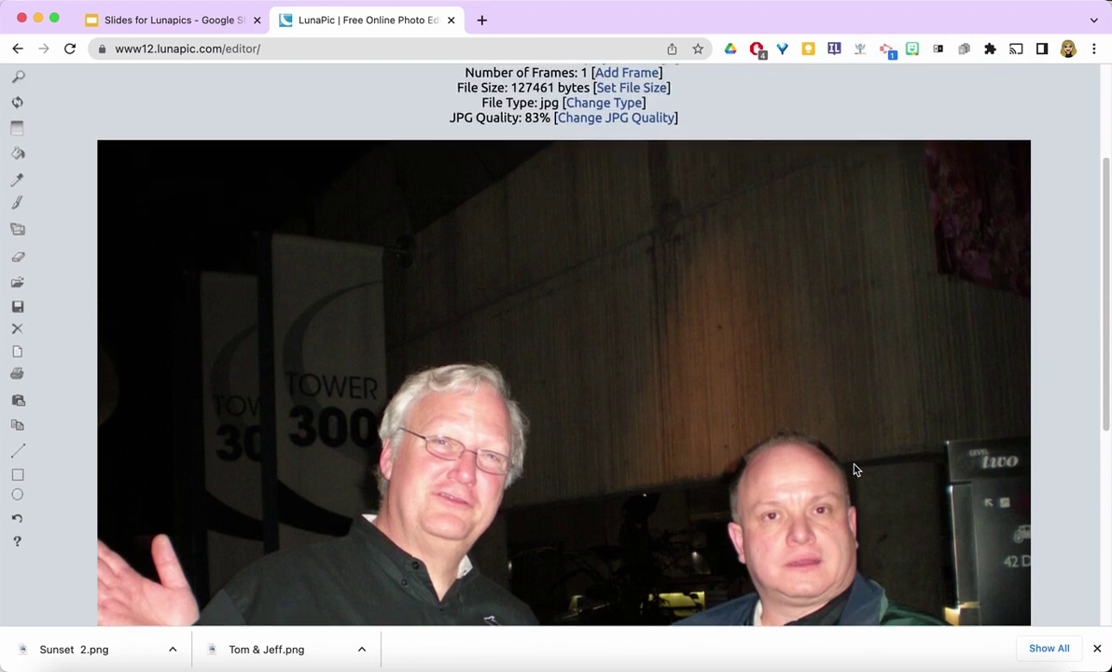
pyautogui.scroll(2, 856, 467)
pyautogui.scroll(7, 854, 466)
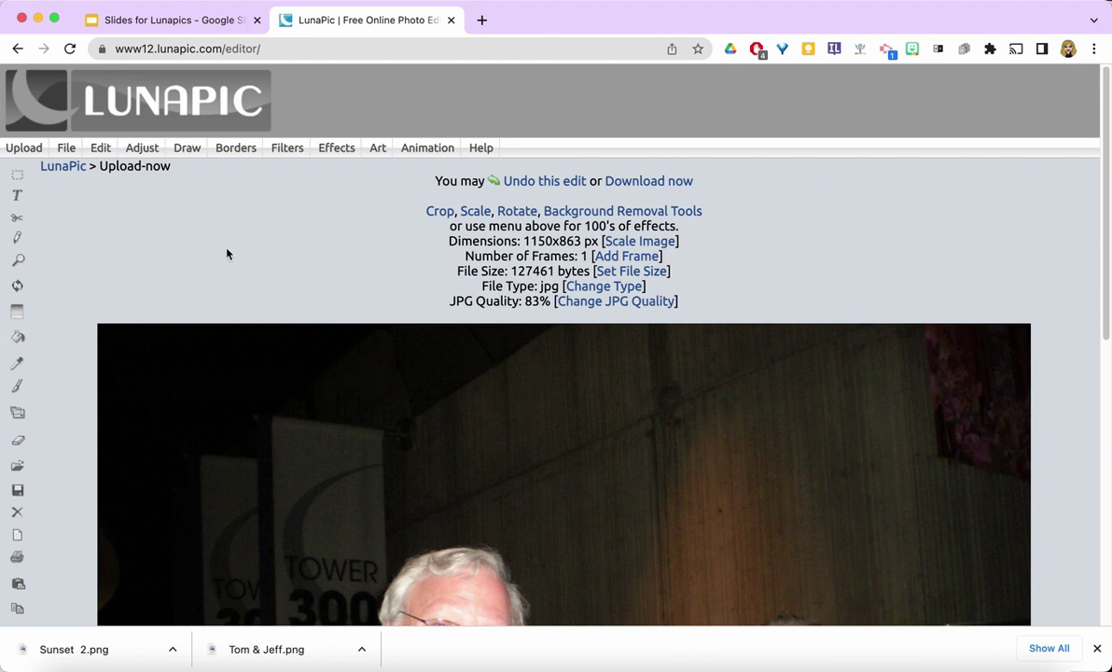
pyautogui.moveTo(286, 151)
# Apply Art > Picasso to the two men's photo and set the effect strength to 100%
pyautogui.moveTo(377, 149)
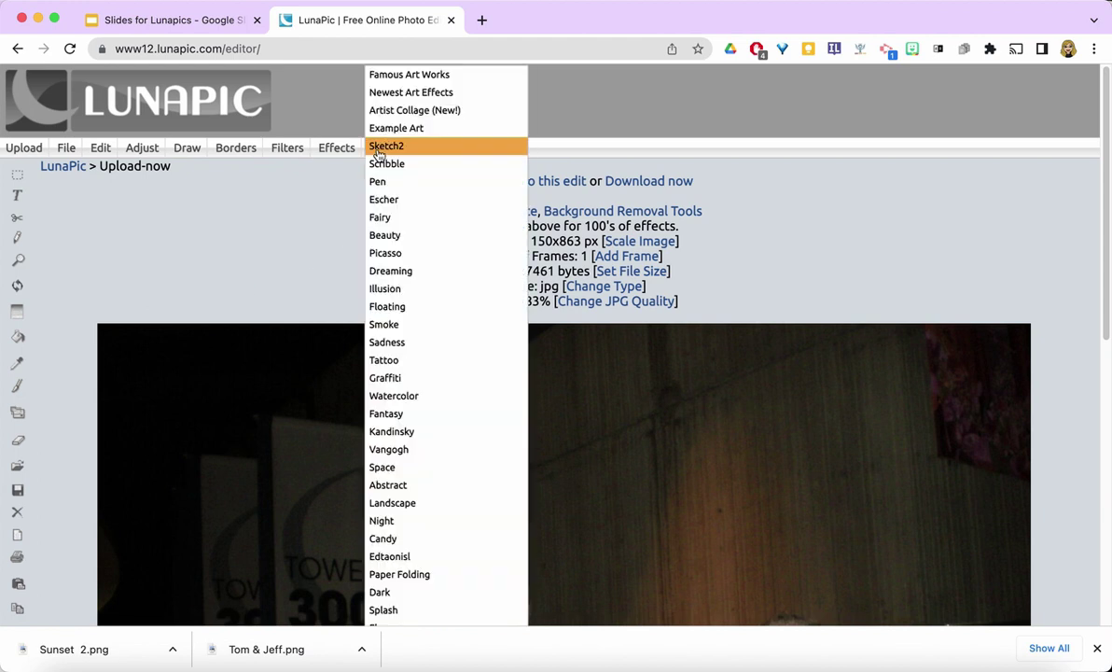
pyautogui.click(382, 253)
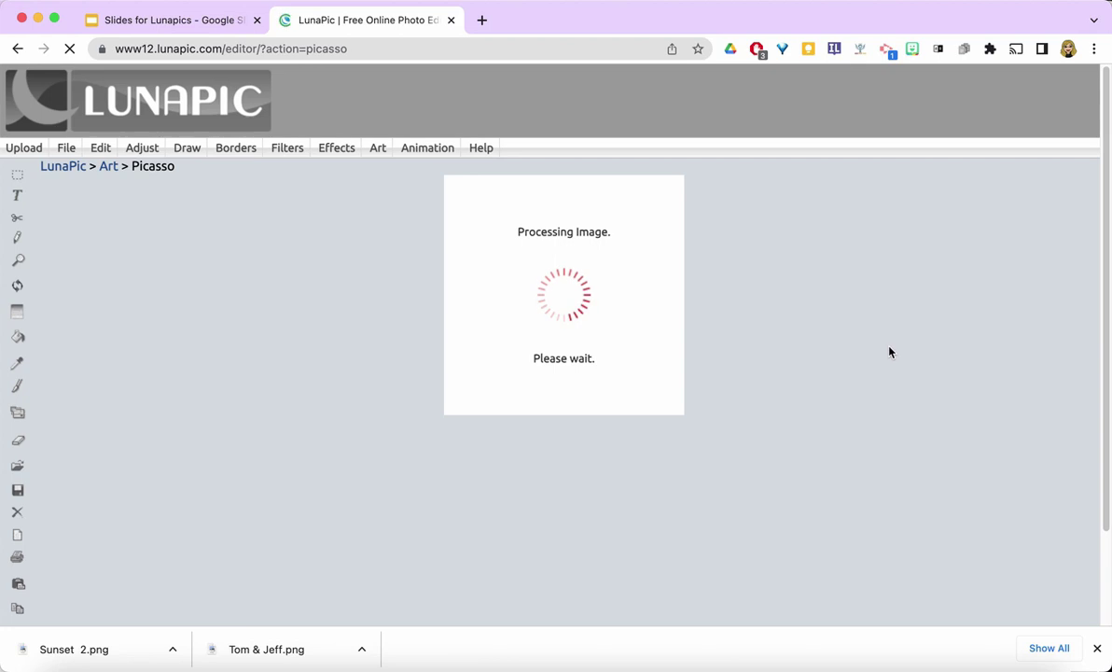
pyautogui.scroll(-1, 888, 358)
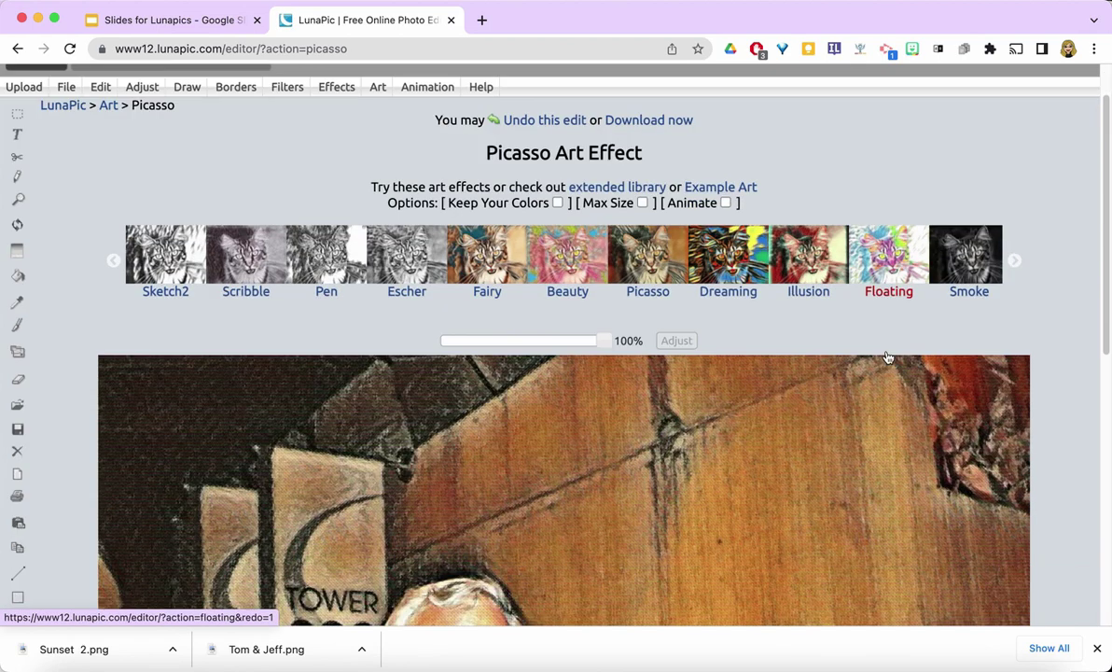
pyautogui.scroll(-5, 888, 357)
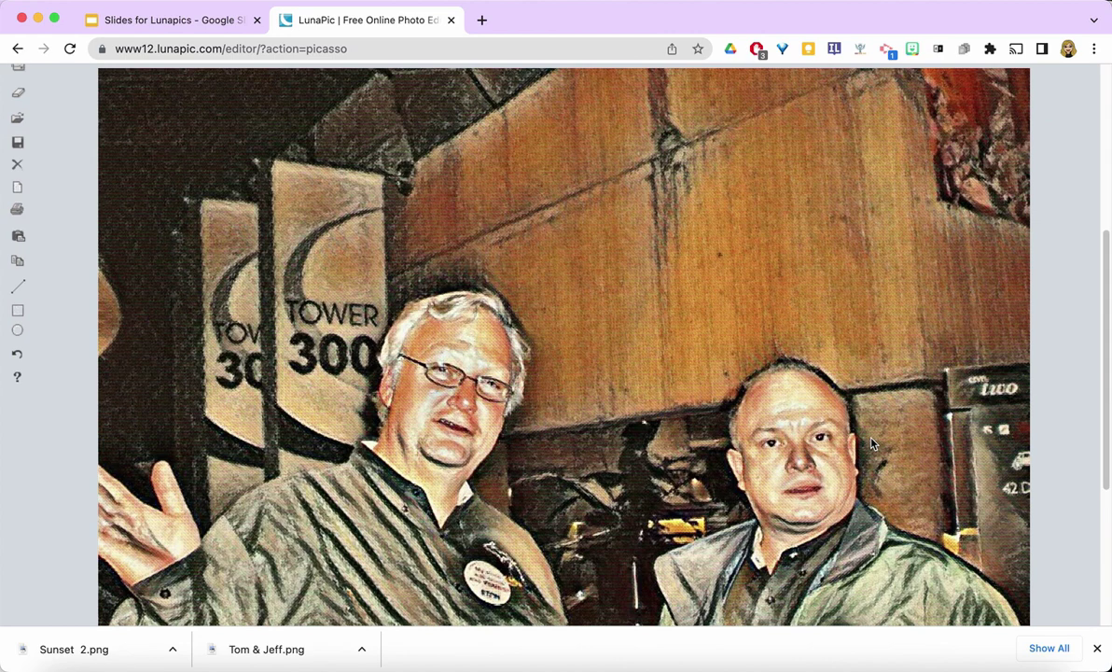
pyautogui.scroll(-4, 872, 444)
pyautogui.scroll(6, 873, 444)
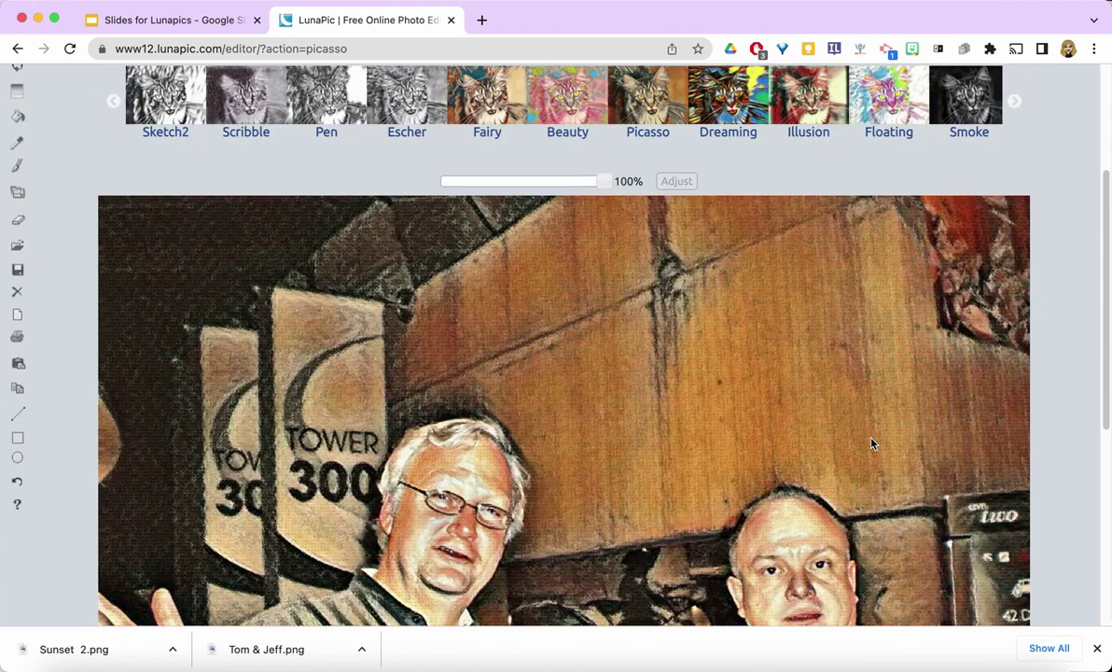
pyautogui.scroll(-1, 872, 444)
pyautogui.scroll(-5, 872, 444)
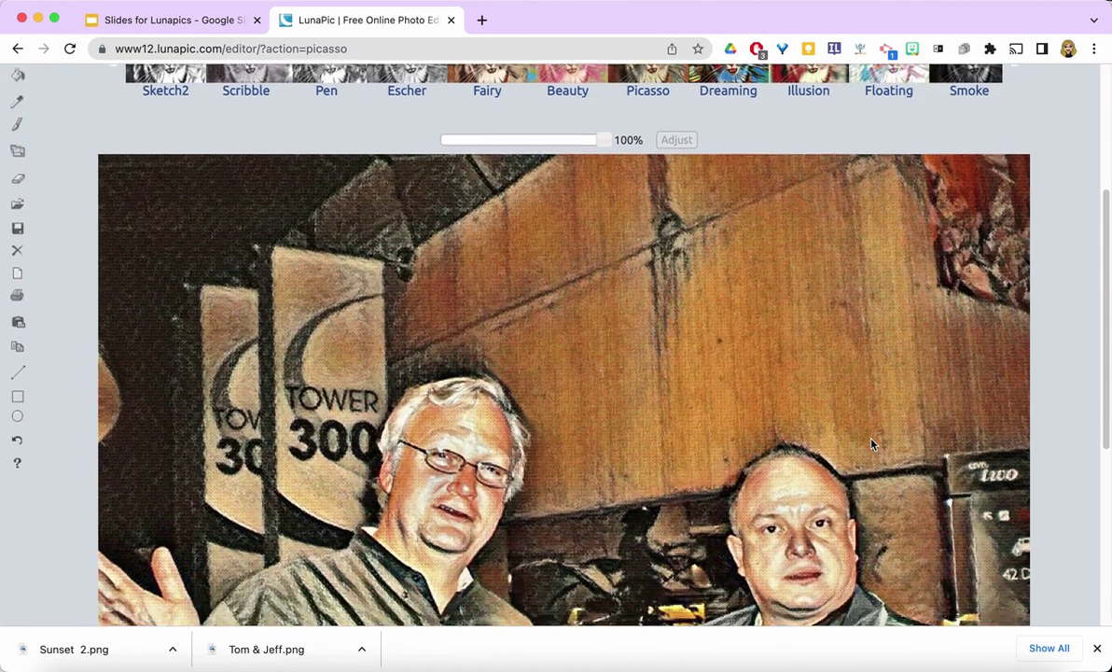
pyautogui.scroll(5, 872, 445)
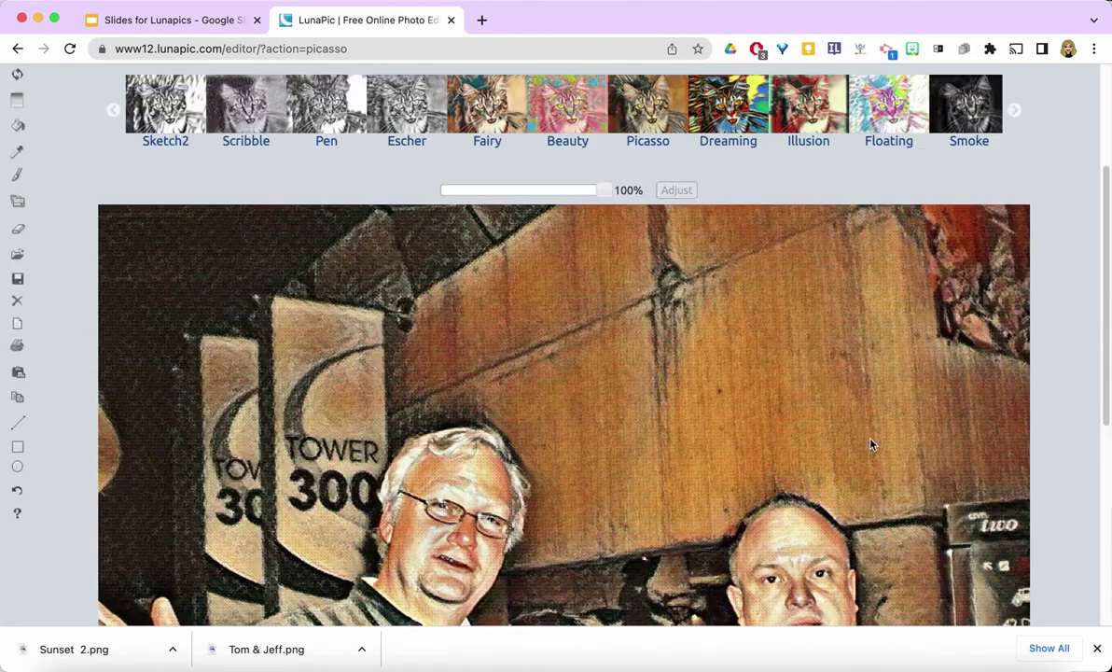
pyautogui.moveTo(600, 190); pyautogui.dragTo(629, 221)
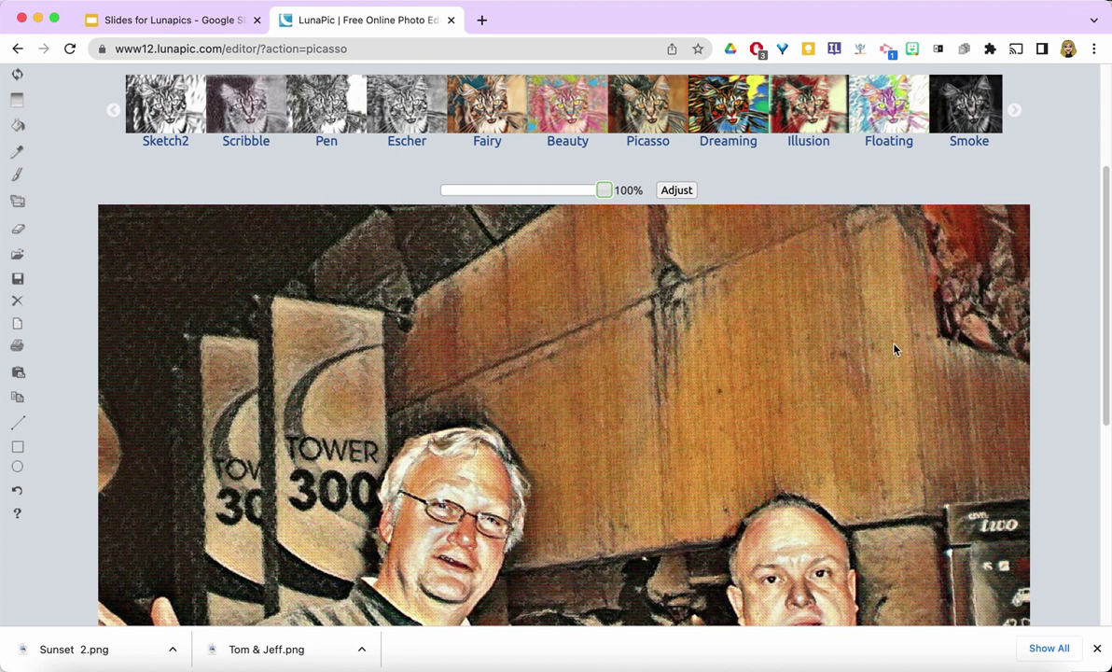
pyautogui.scroll(2, 261, 172)
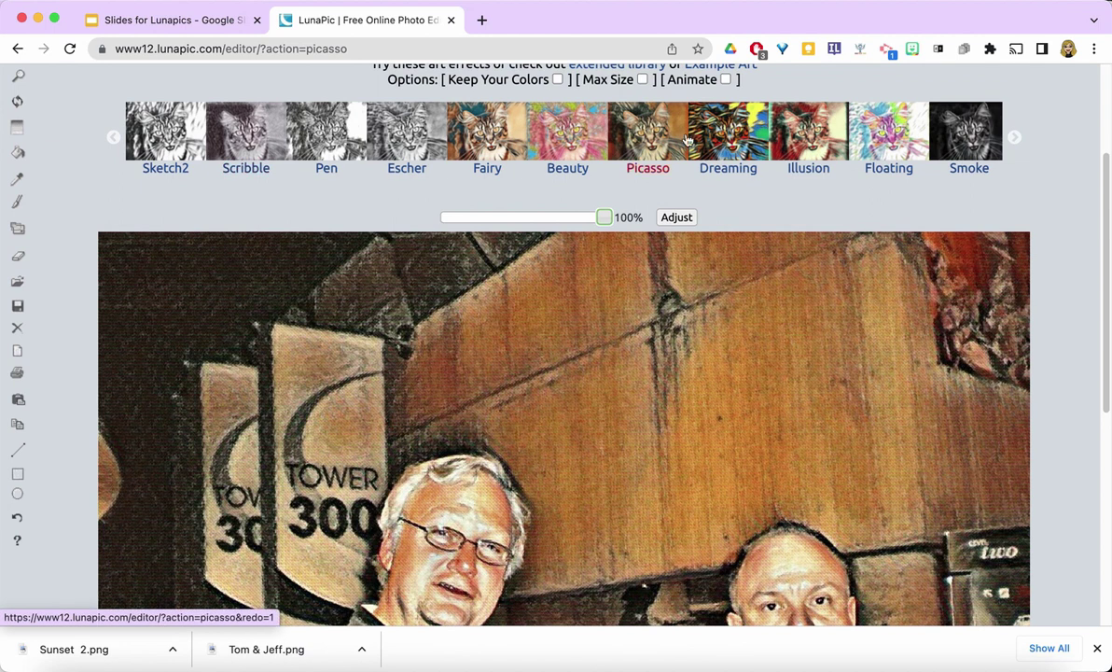
# Page twice through the art effect thumbnails and apply the Grey effect instead of Picasso
pyautogui.click(1016, 140)
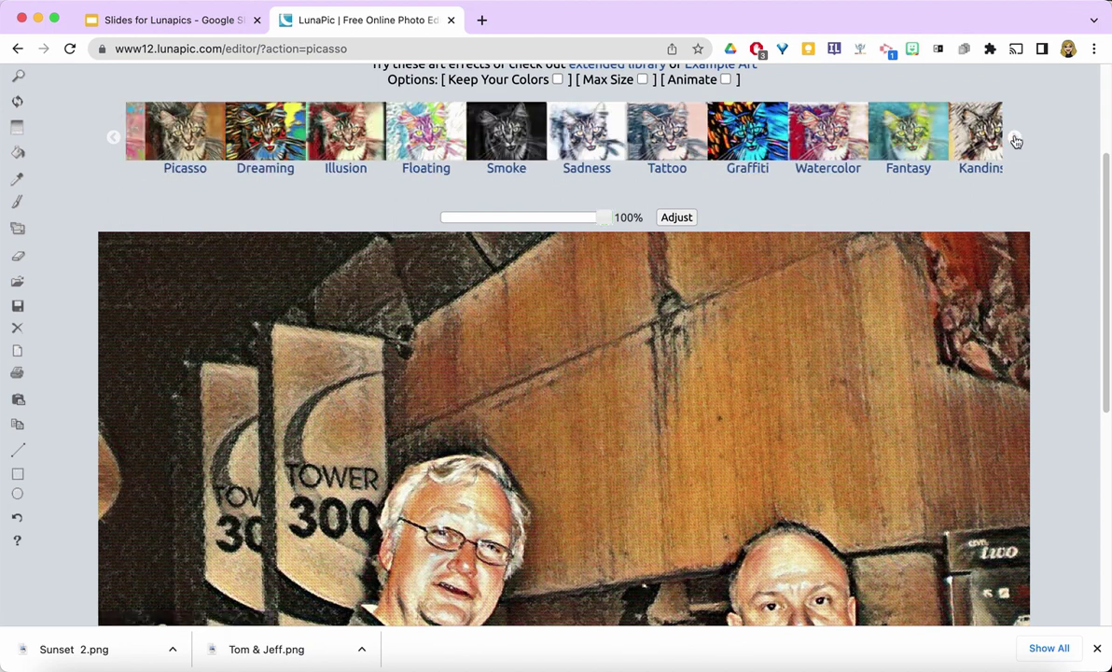
pyautogui.click(1016, 140)
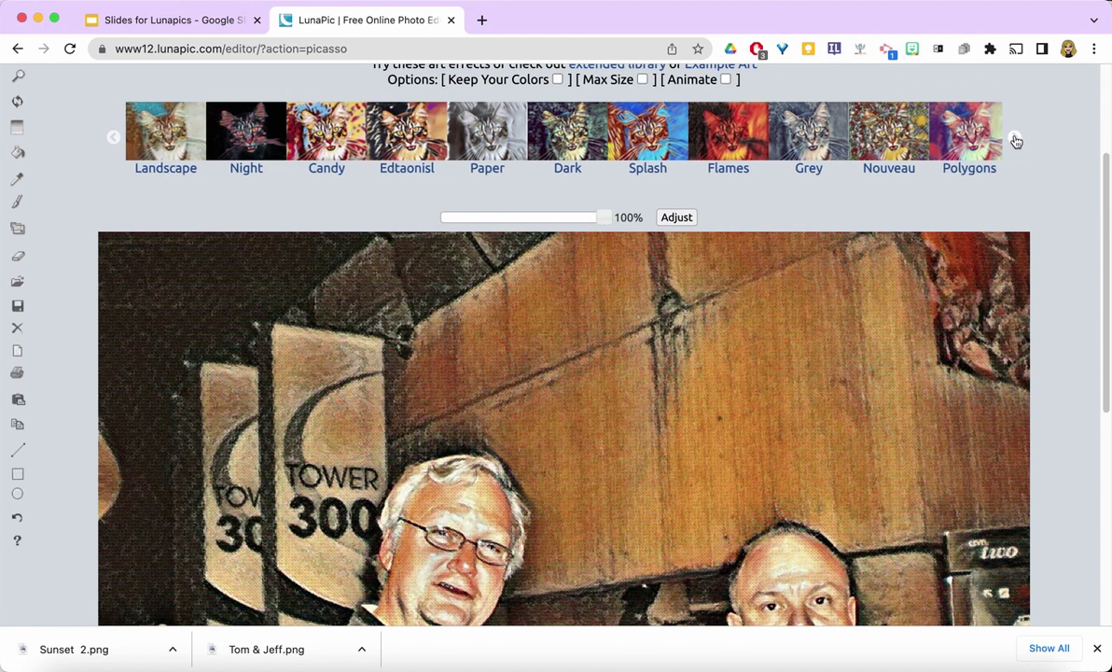
pyautogui.click(808, 136)
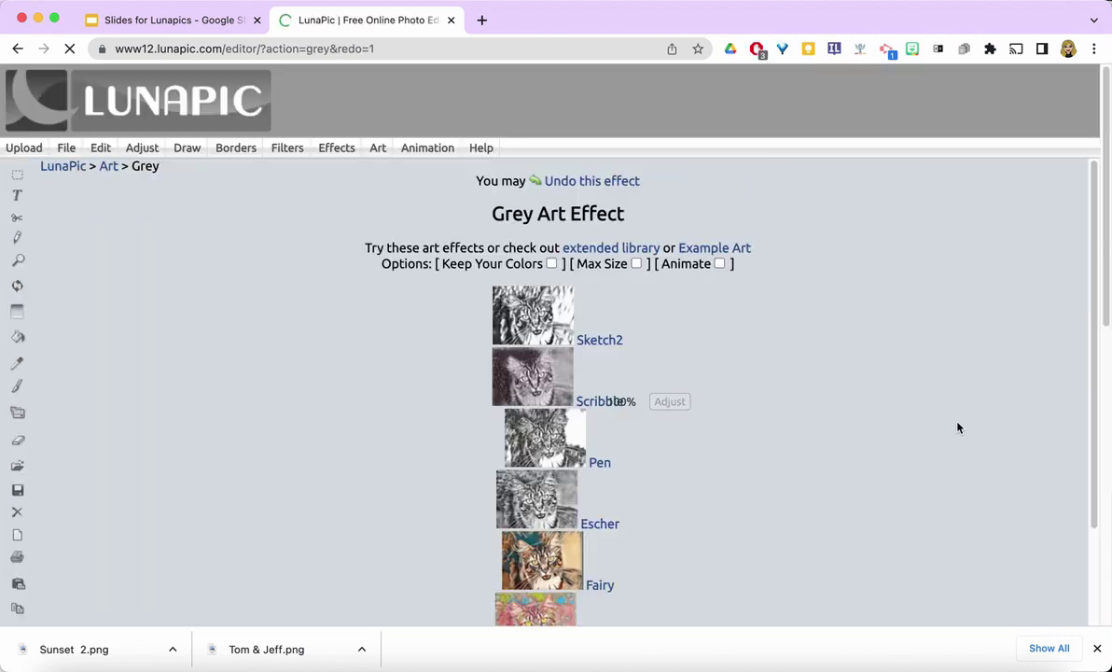
pyautogui.scroll(-5, 957, 427)
pyautogui.scroll(-5, 956, 427)
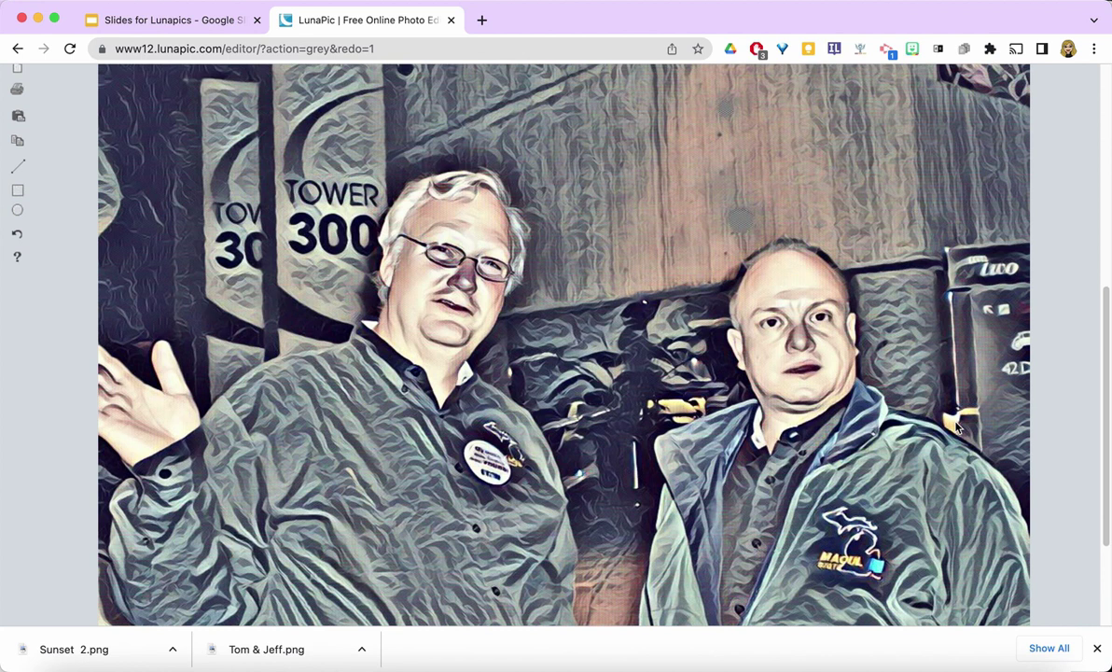
pyautogui.scroll(10, 956, 428)
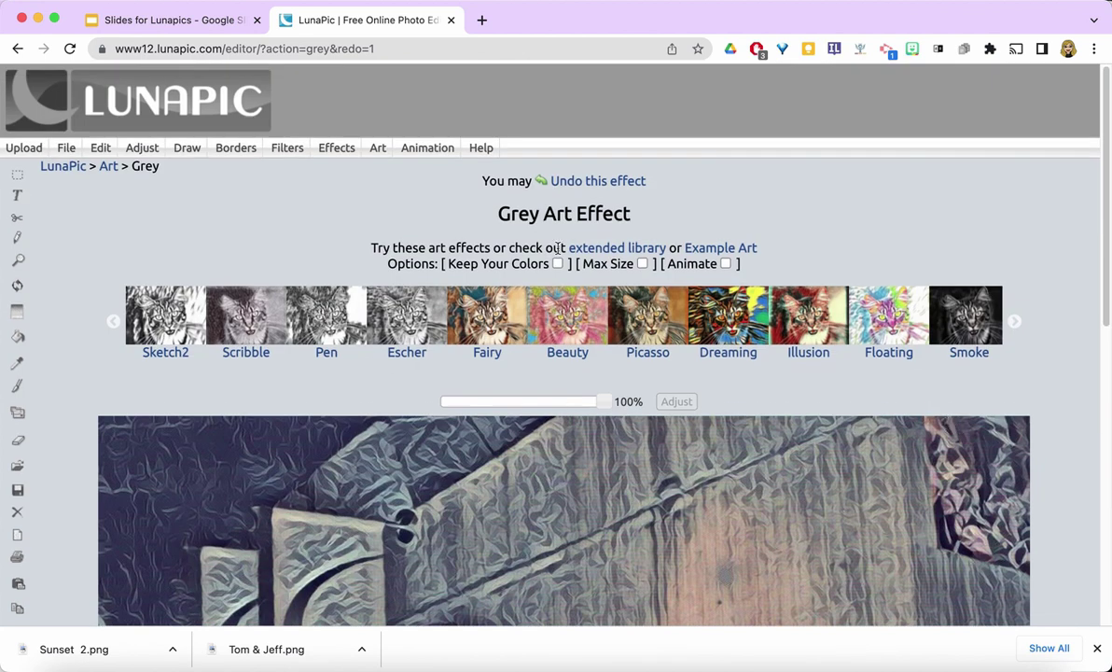
# Undo the Grey effect and clear the undo history, keeping the original 1150x863 photo
pyautogui.click(598, 183)
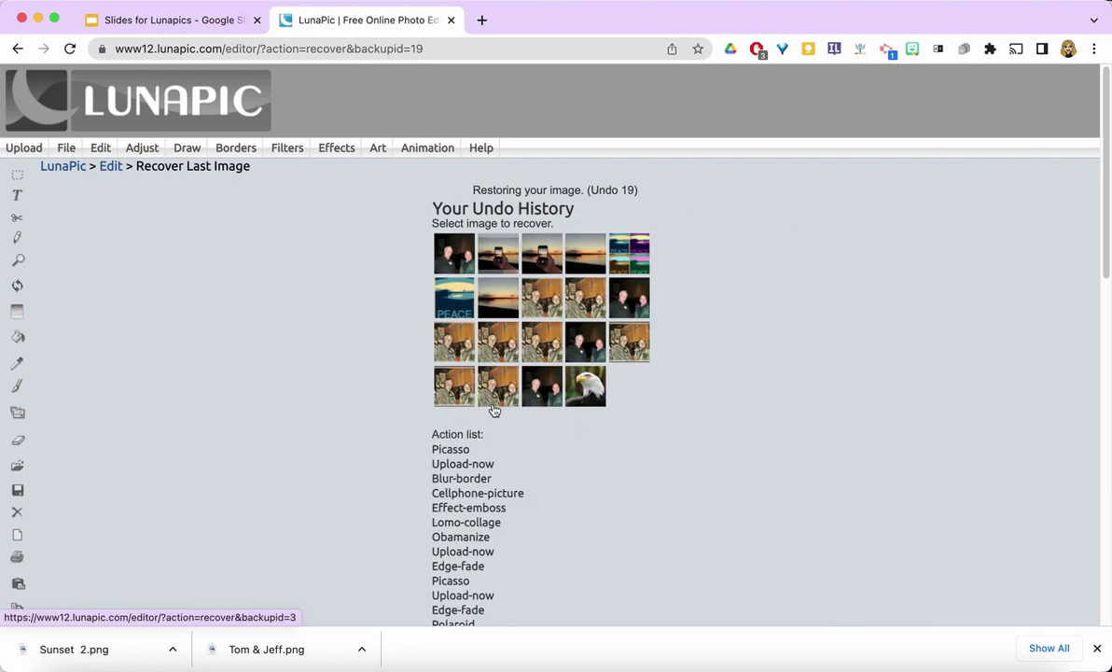
pyautogui.scroll(-5, 609, 449)
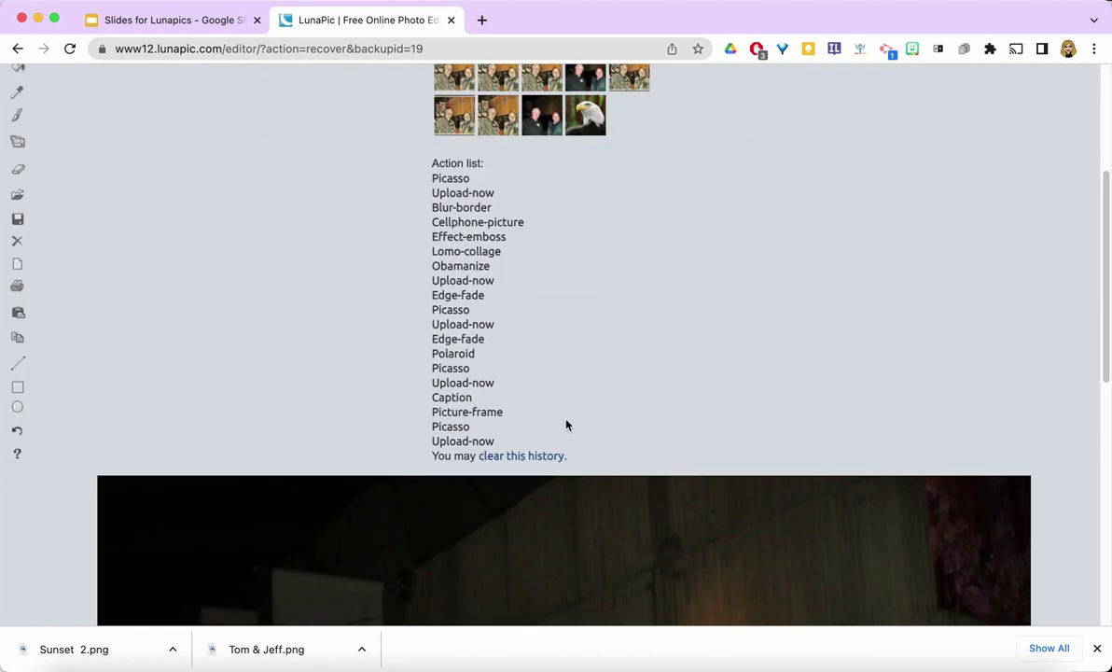
pyautogui.click(525, 457)
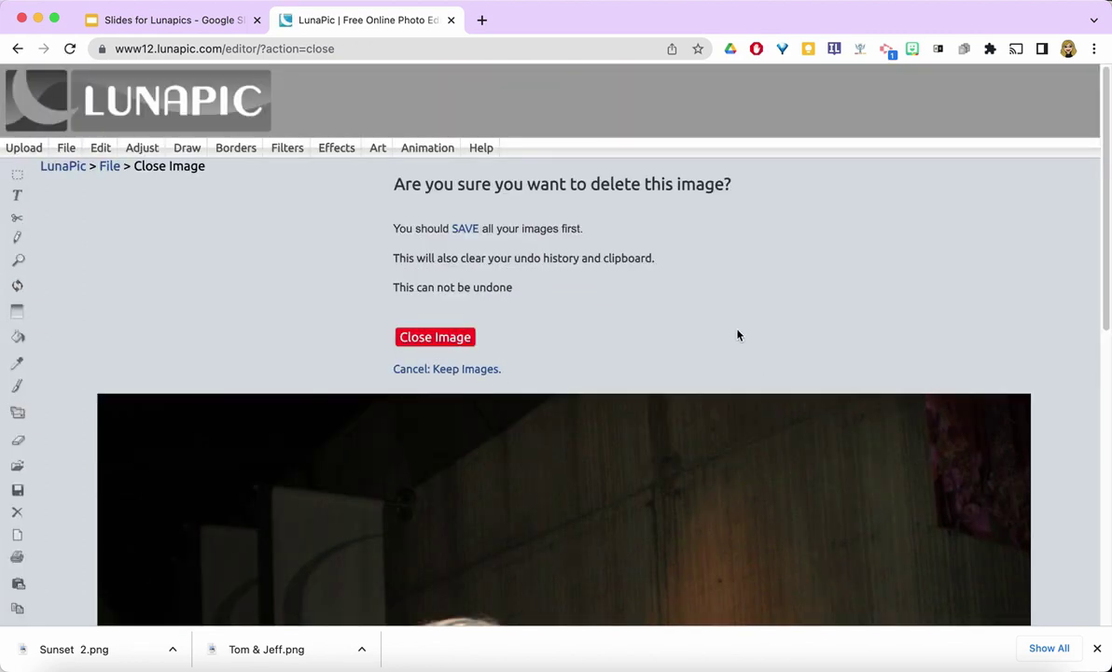
pyautogui.click(455, 368)
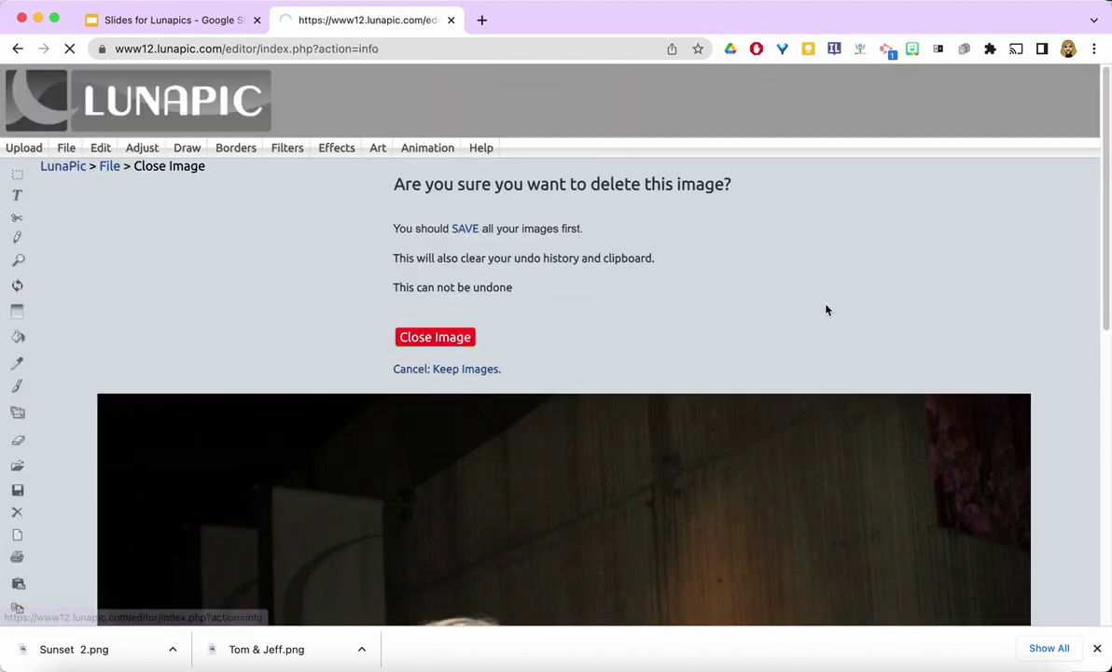
pyautogui.scroll(-3, 835, 309)
pyautogui.scroll(3, 835, 309)
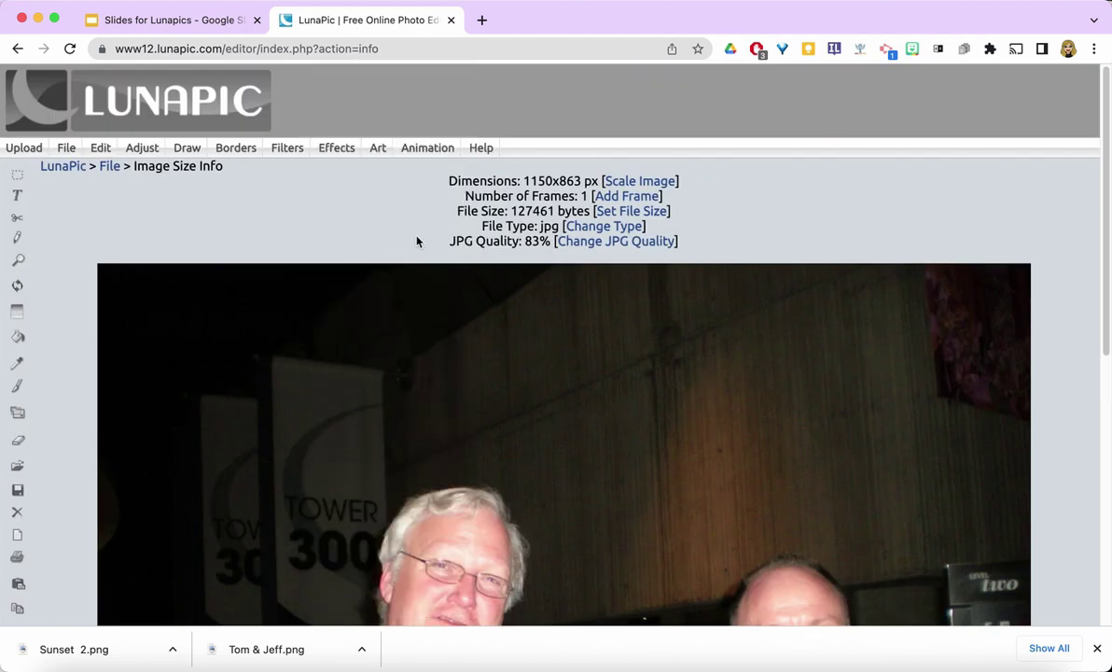
# Reapply the Picasso art effect from the Art menu at 100% strength
pyautogui.moveTo(345, 147)
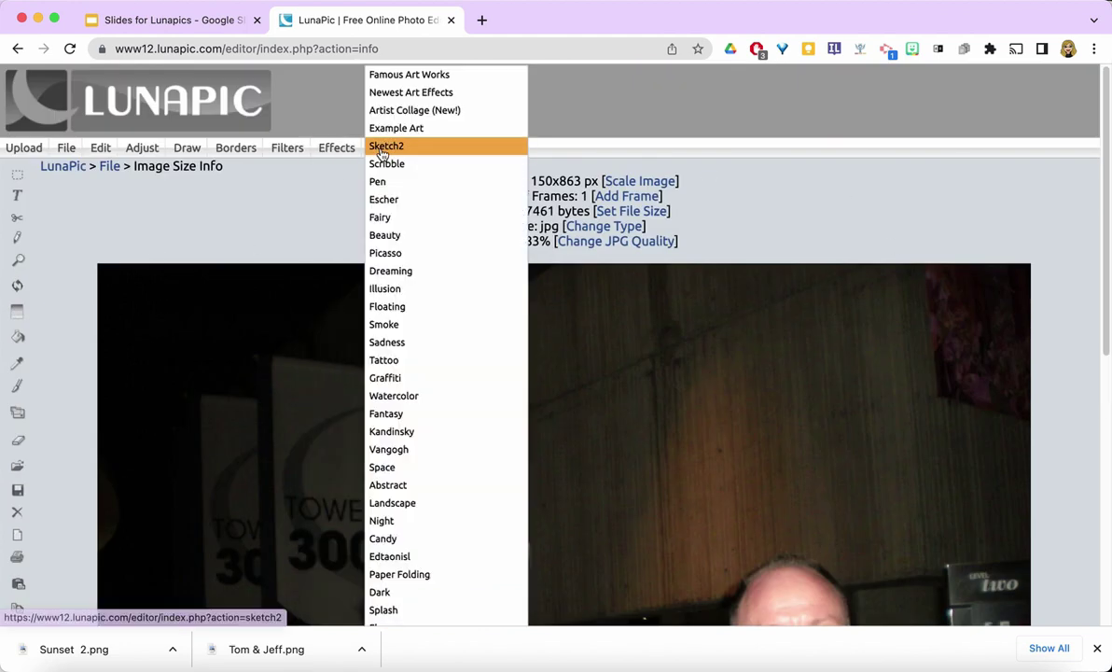
pyautogui.click(387, 253)
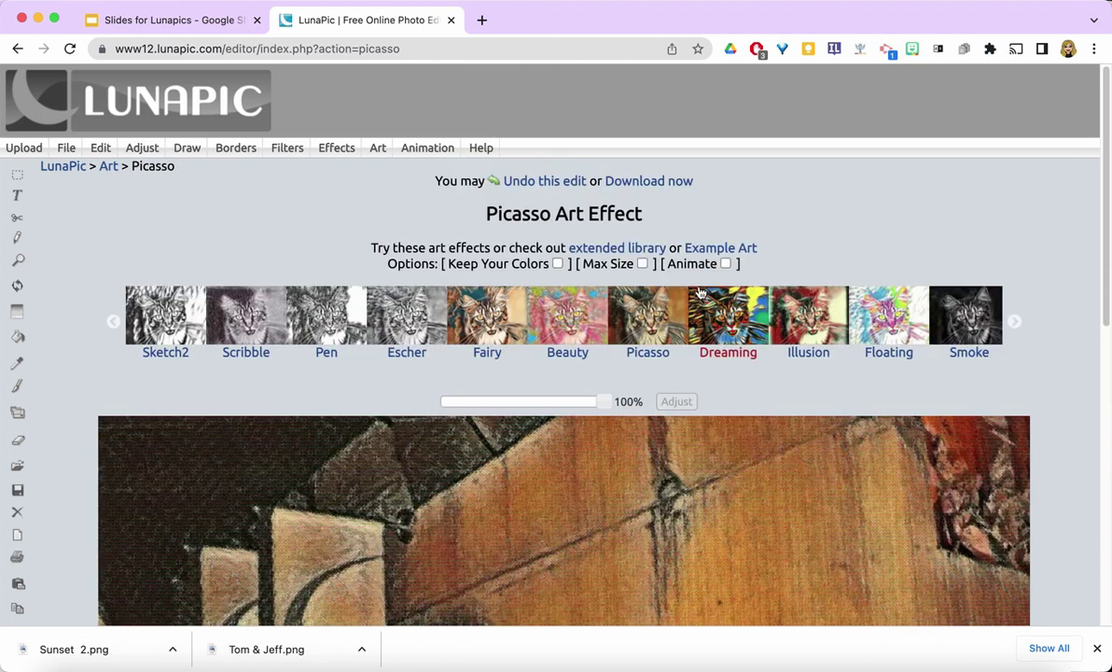
# Add a transparent Edge Fade Border with border size 40 to the Picasso portrait
pyautogui.moveTo(233, 153)
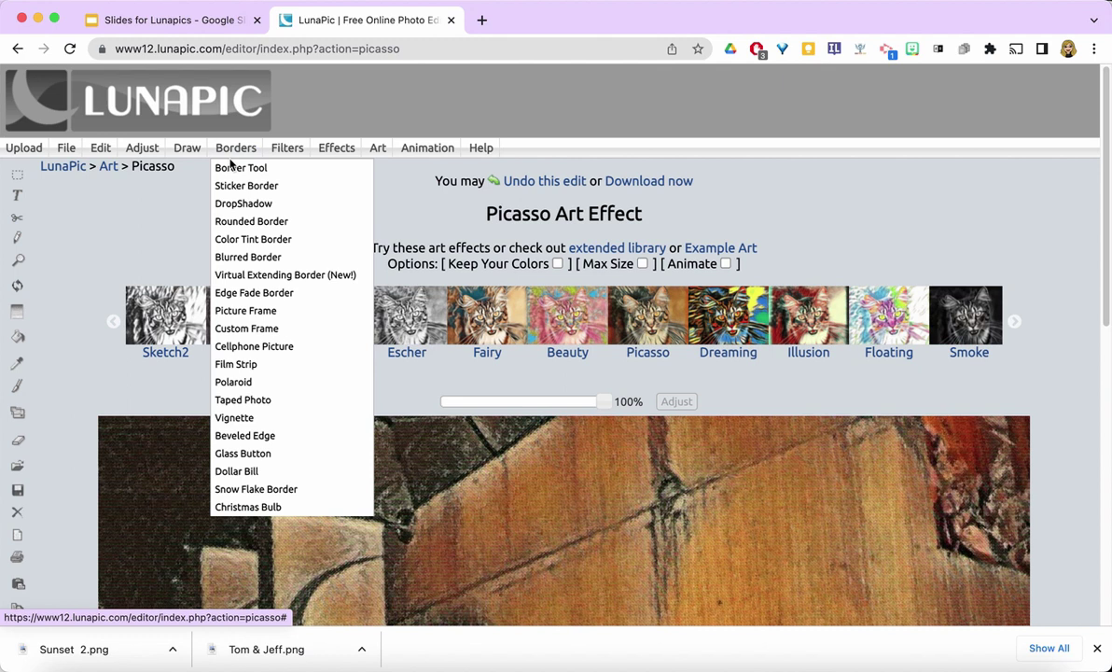
pyautogui.click(246, 293)
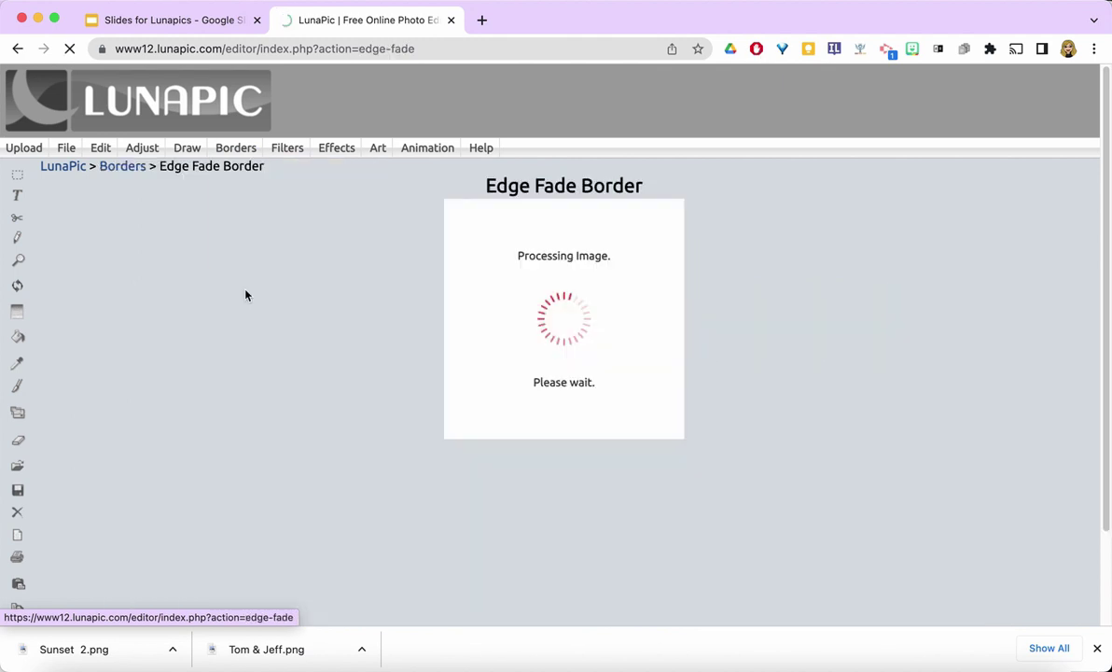
pyautogui.scroll(-5, 994, 323)
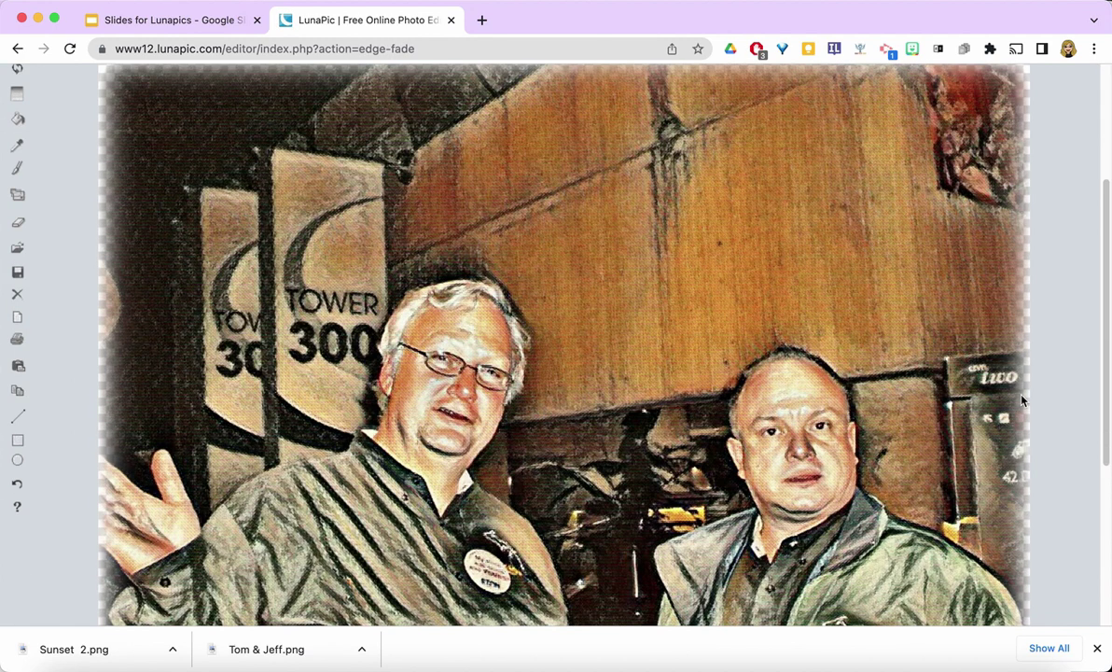
pyautogui.scroll(5, 1022, 401)
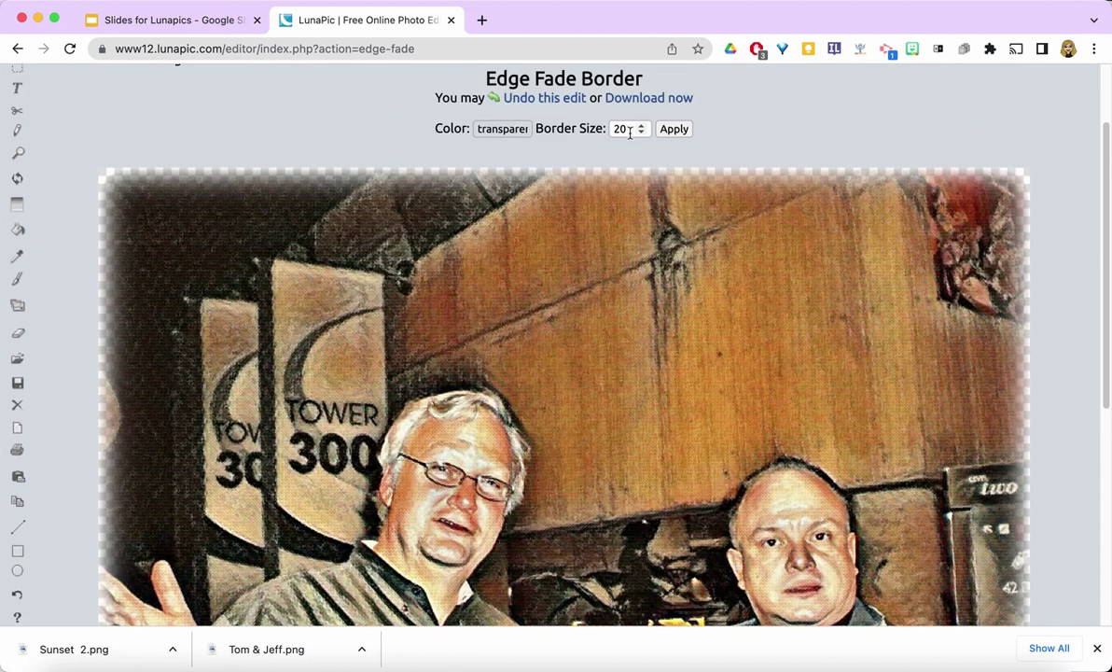
pyautogui.click(628, 132)
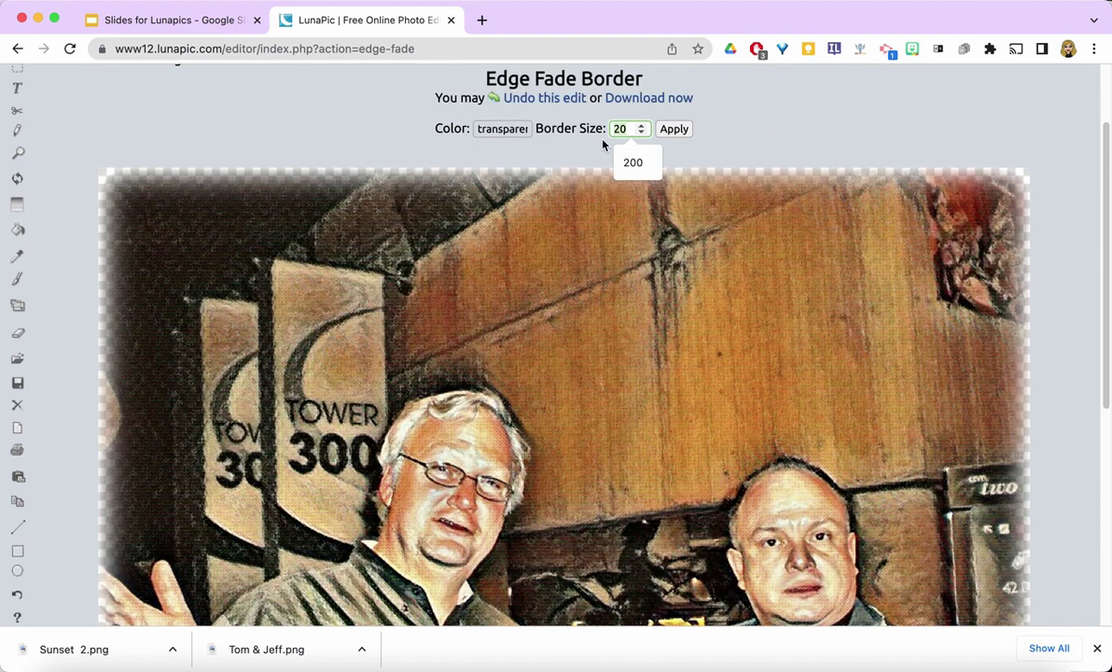
pyautogui.press('BackSpace')
pyautogui.press('BackSpace')
pyautogui.write('40')
pyautogui.press('Return')
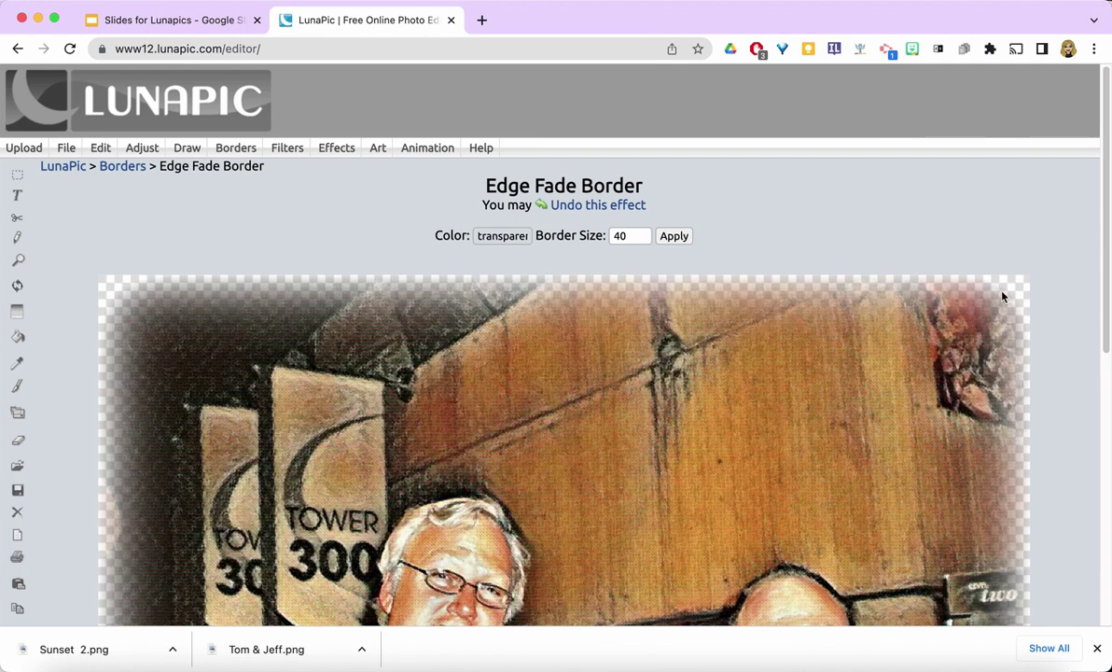
pyautogui.scroll(-5, 1003, 297)
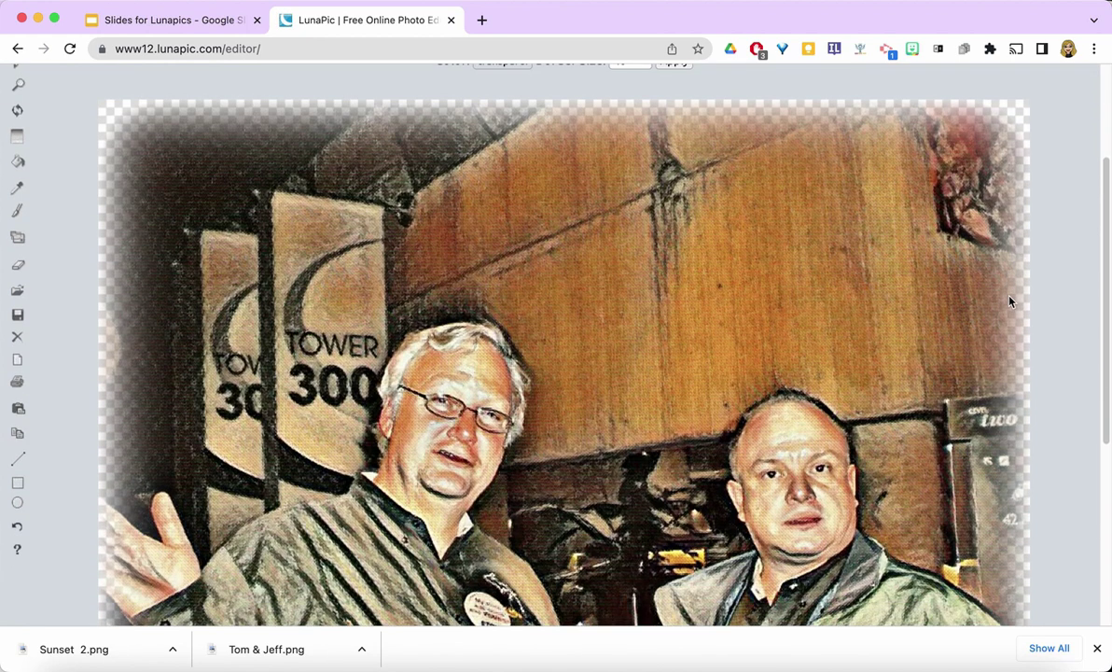
pyautogui.scroll(-6, 1009, 301)
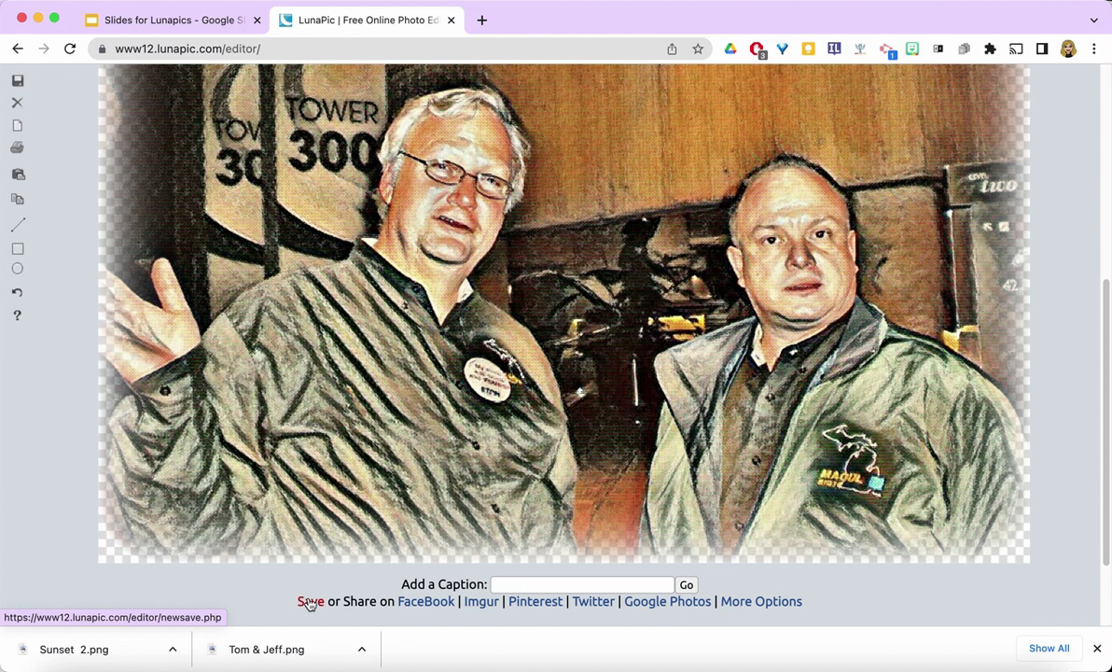
# Save the faded portrait to Downloads as Tom & Jeff.png
pyautogui.click(310, 602)
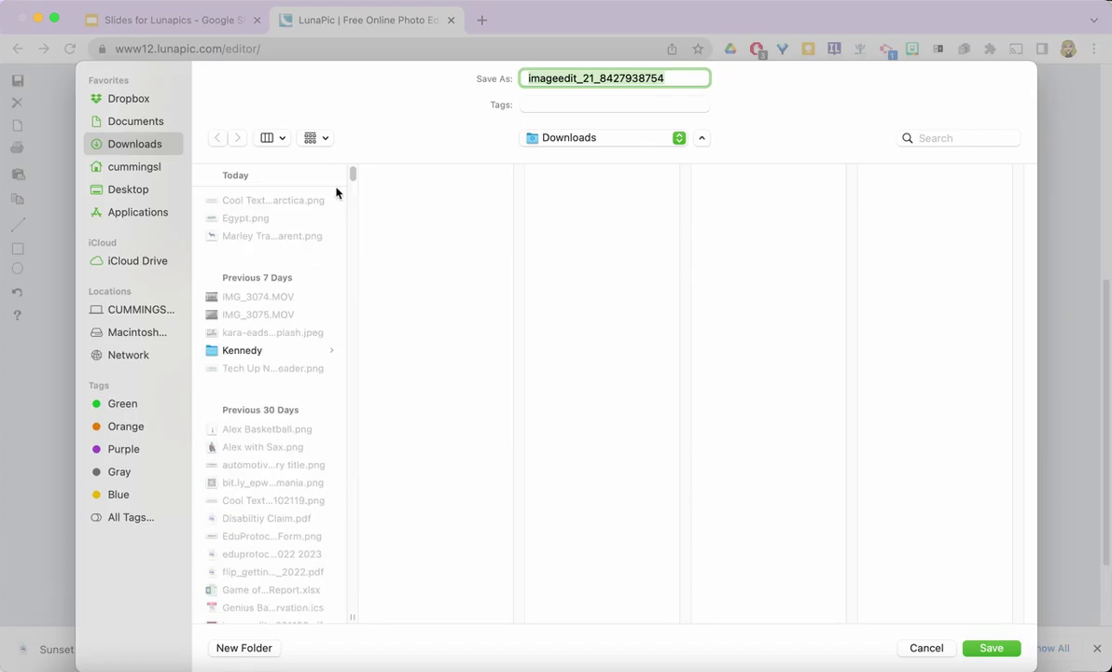
pyautogui.write('Tom & Jeff')
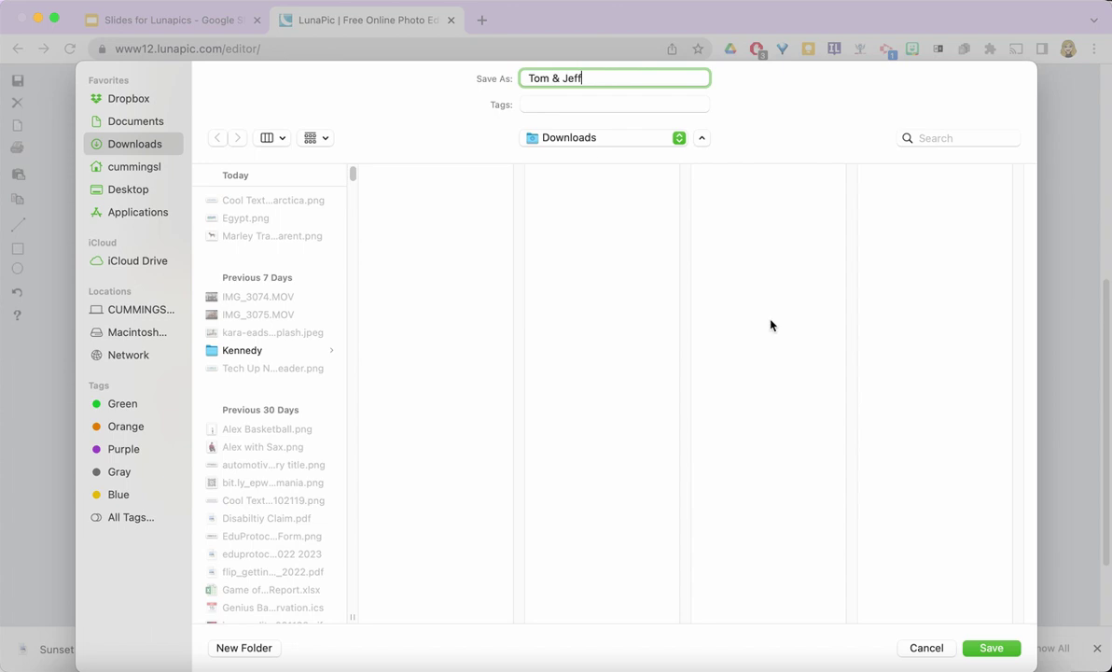
pyautogui.click(990, 647)
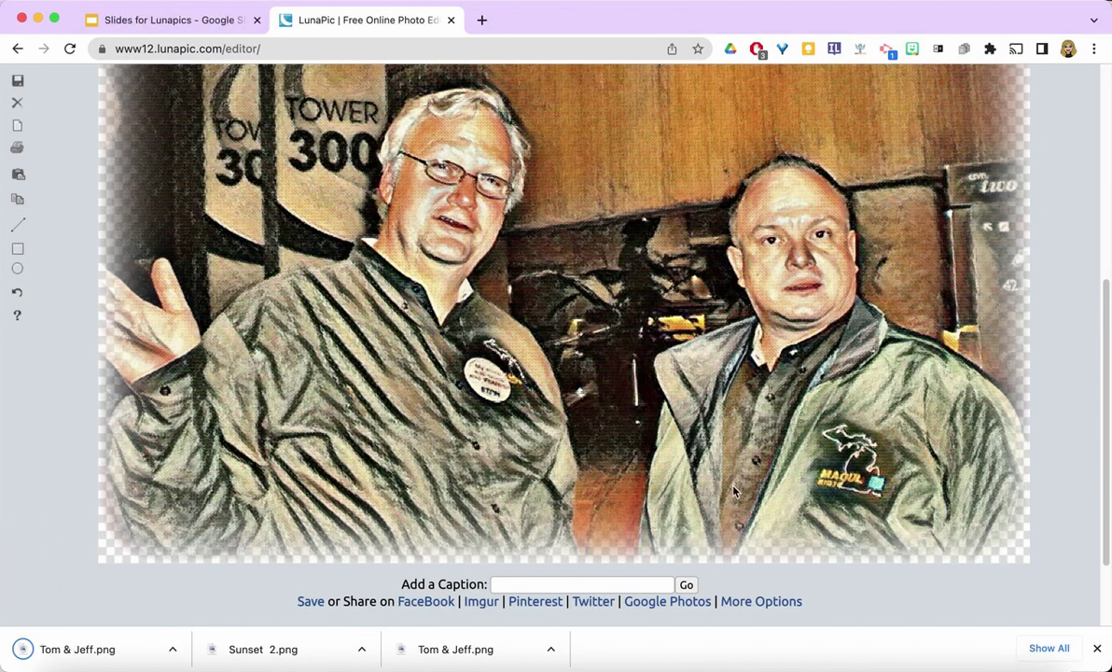
# Close the downloads bar and return to the LunaPic start page
pyautogui.click(1097, 647)
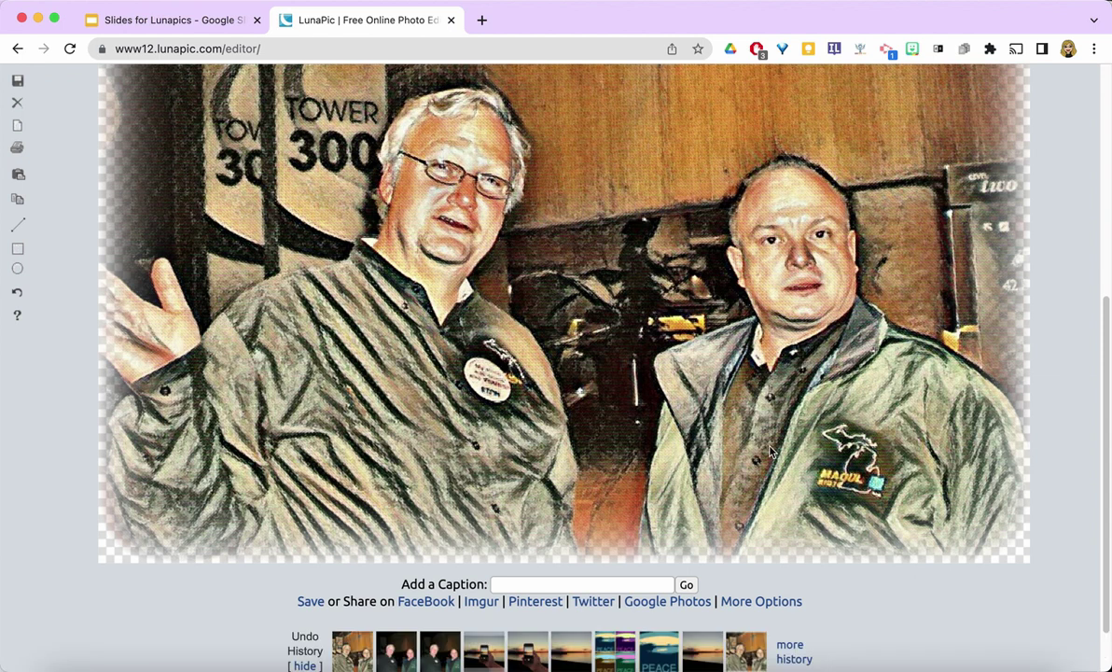
pyautogui.scroll(5, 670, 362)
pyautogui.scroll(-4, 670, 362)
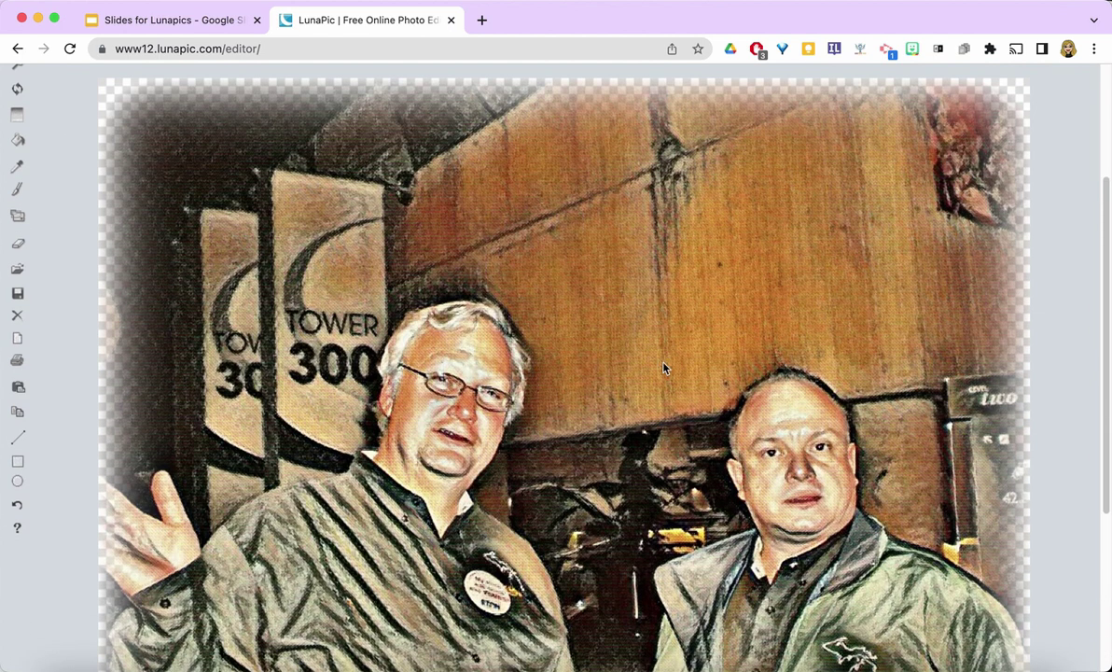
pyautogui.scroll(4, 662, 369)
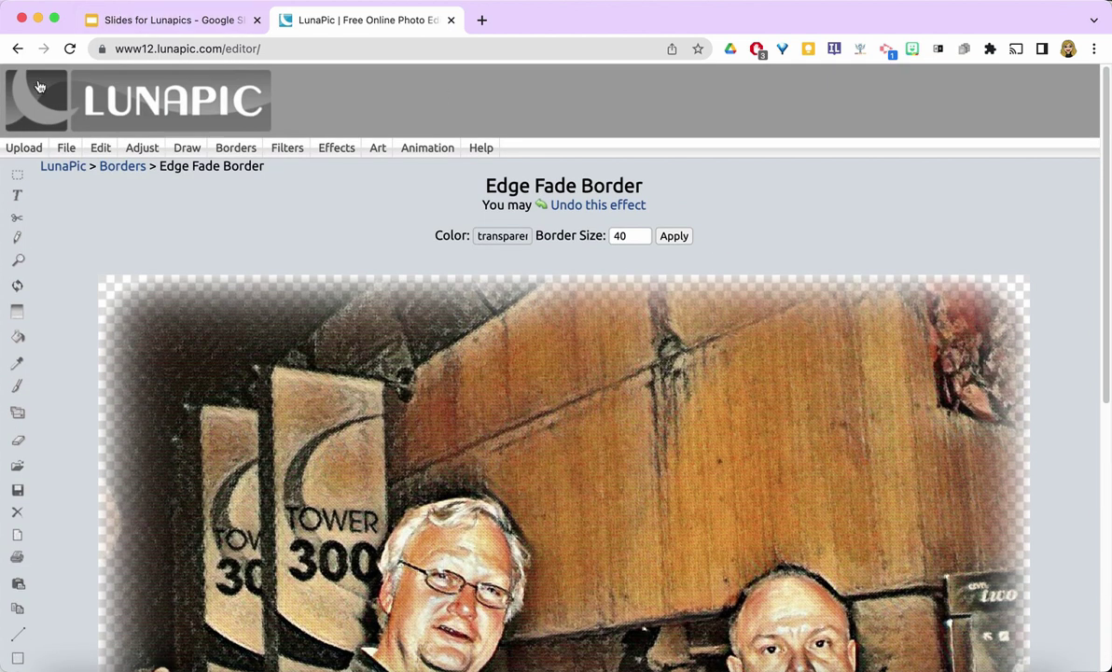
pyautogui.click(85, 97)
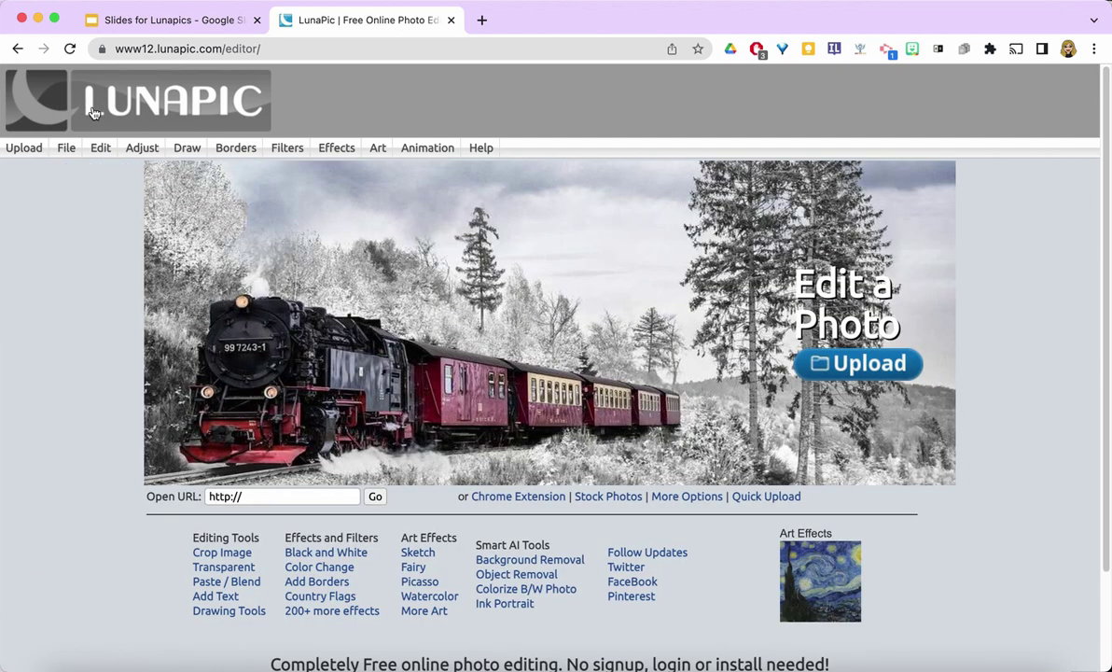
# Upload Sunset.jpg from the LunaPics folder into the editor
pyautogui.click(863, 366)
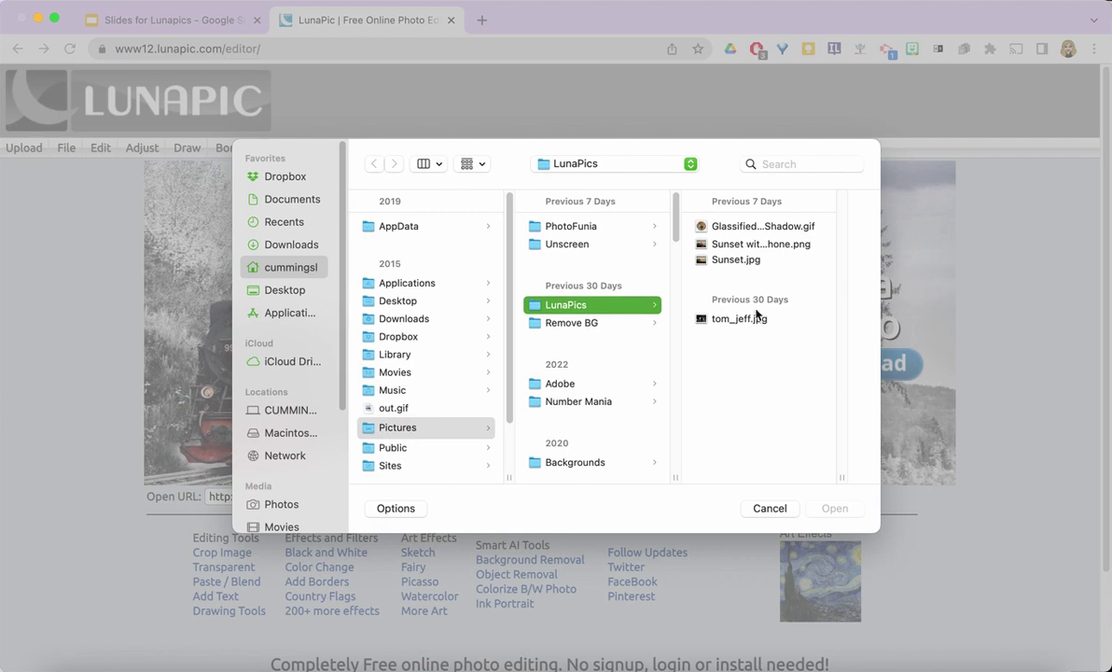
pyautogui.click(737, 260)
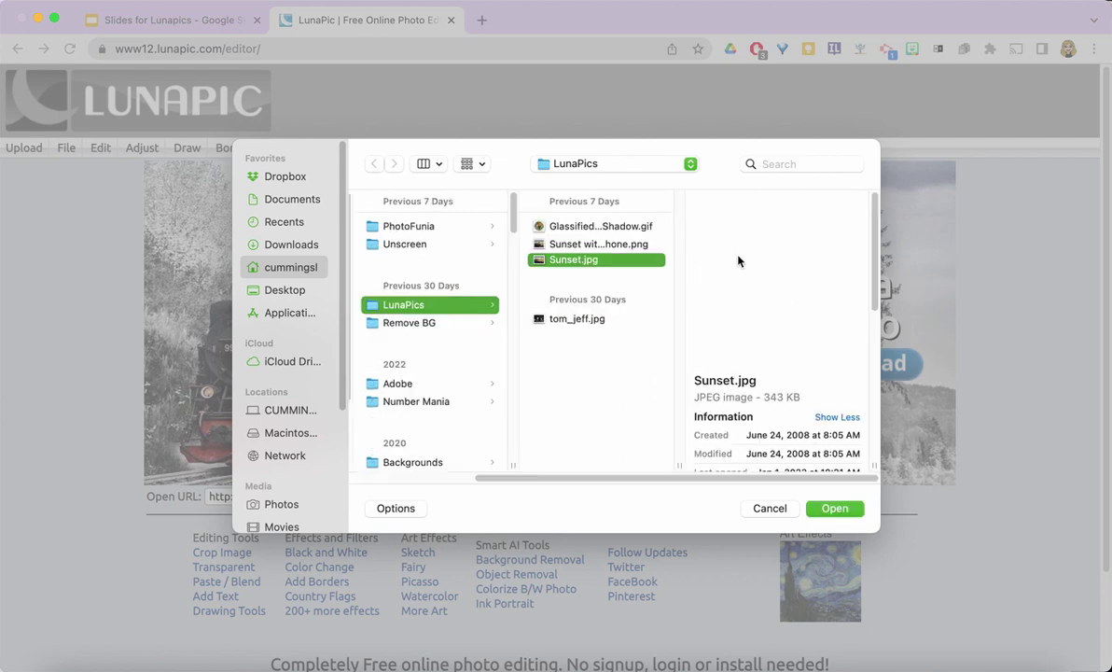
pyautogui.click(835, 510)
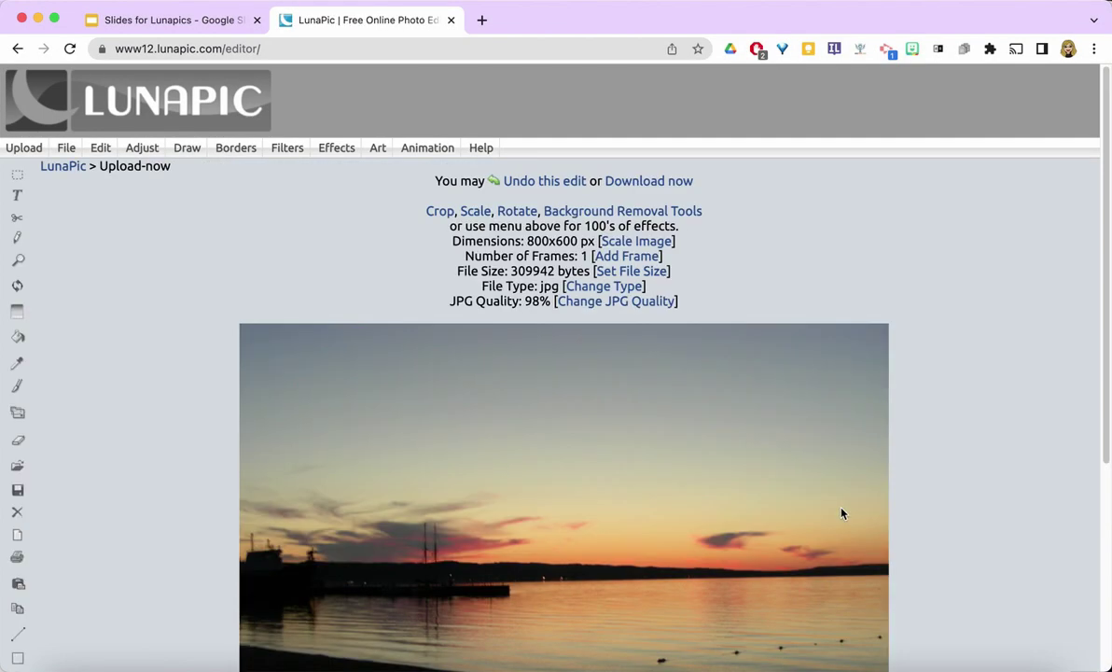
# Apply Effects > Photo Spread to the sunset, tiling it into tilted white-bordered prints
pyautogui.scroll(-5, 951, 477)
pyautogui.scroll(4, 961, 470)
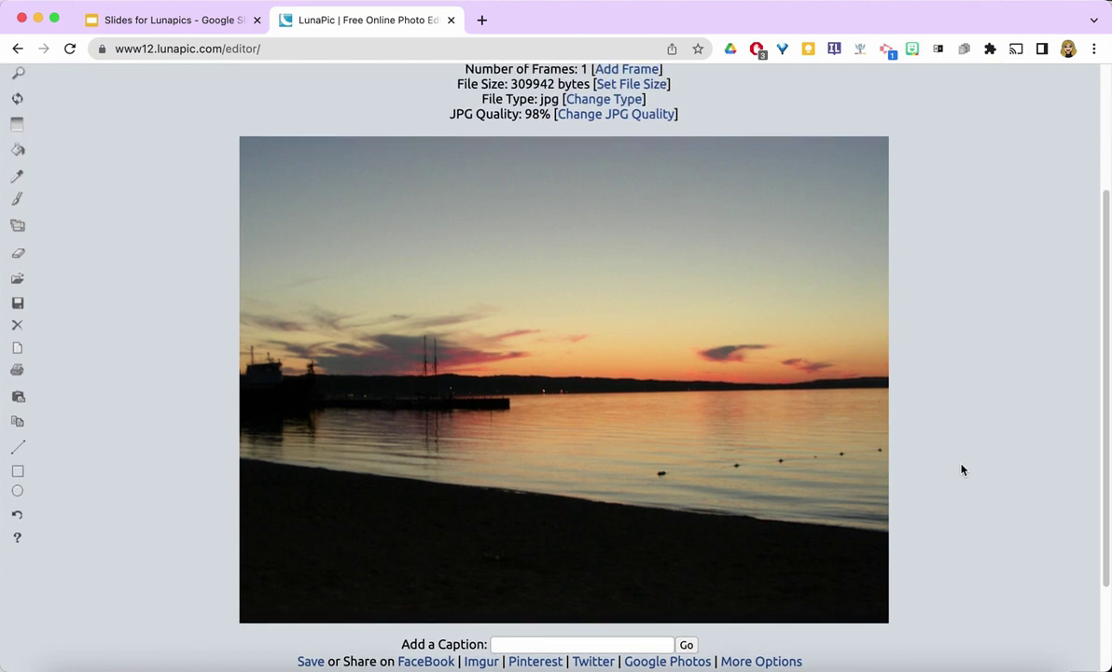
pyautogui.scroll(2, 961, 464)
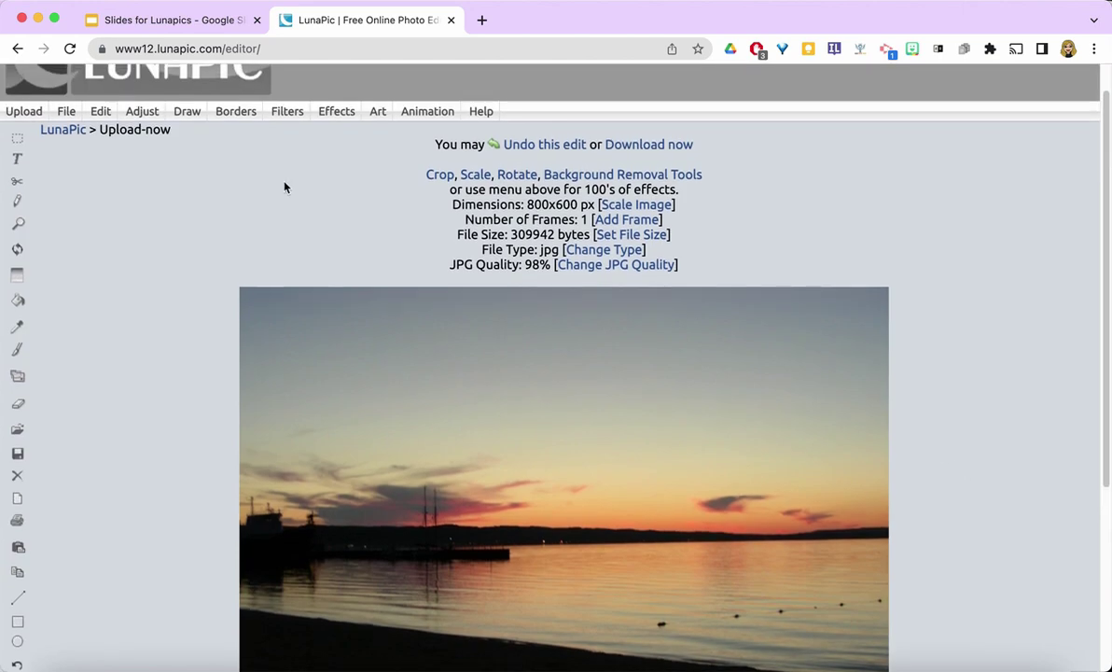
pyautogui.moveTo(334, 109)
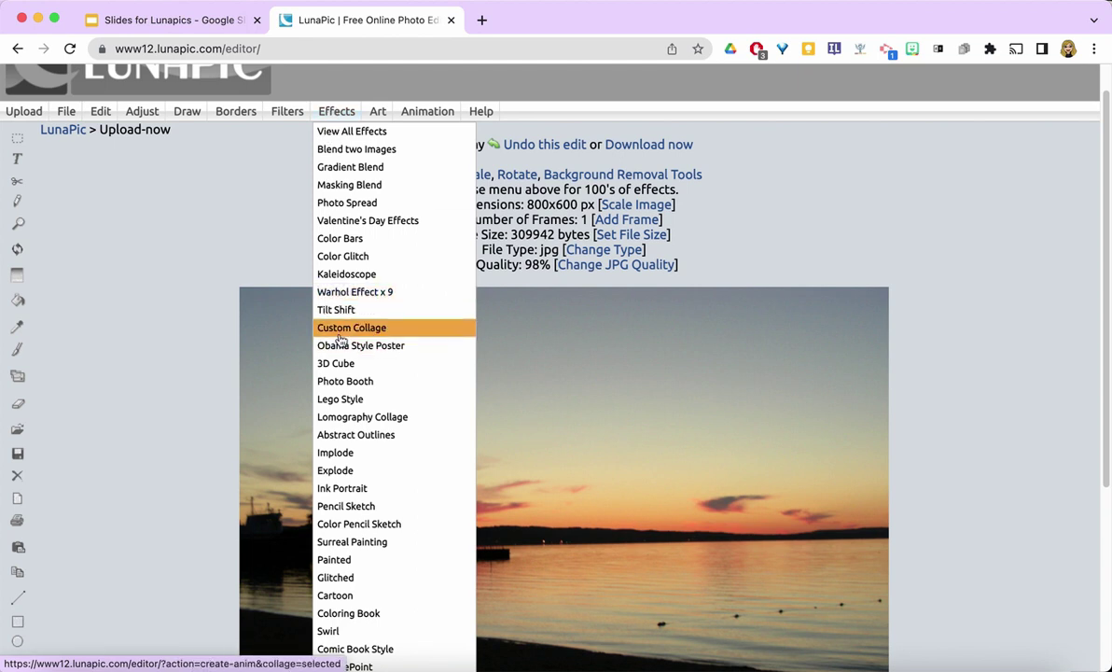
pyautogui.click(362, 213)
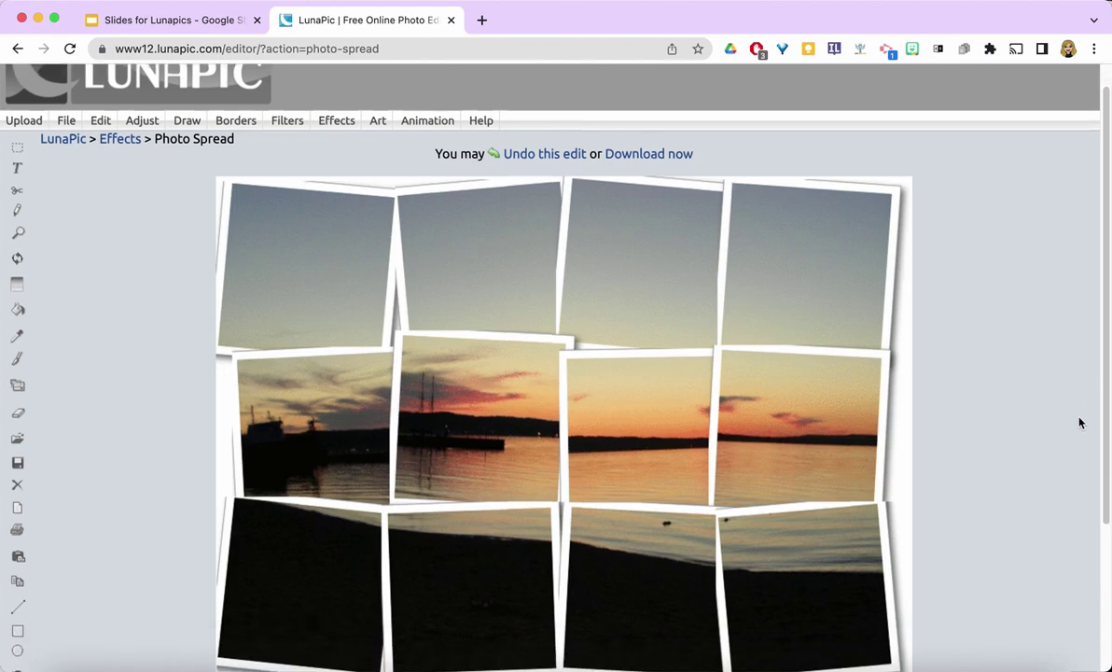
pyautogui.scroll(-2, 1079, 423)
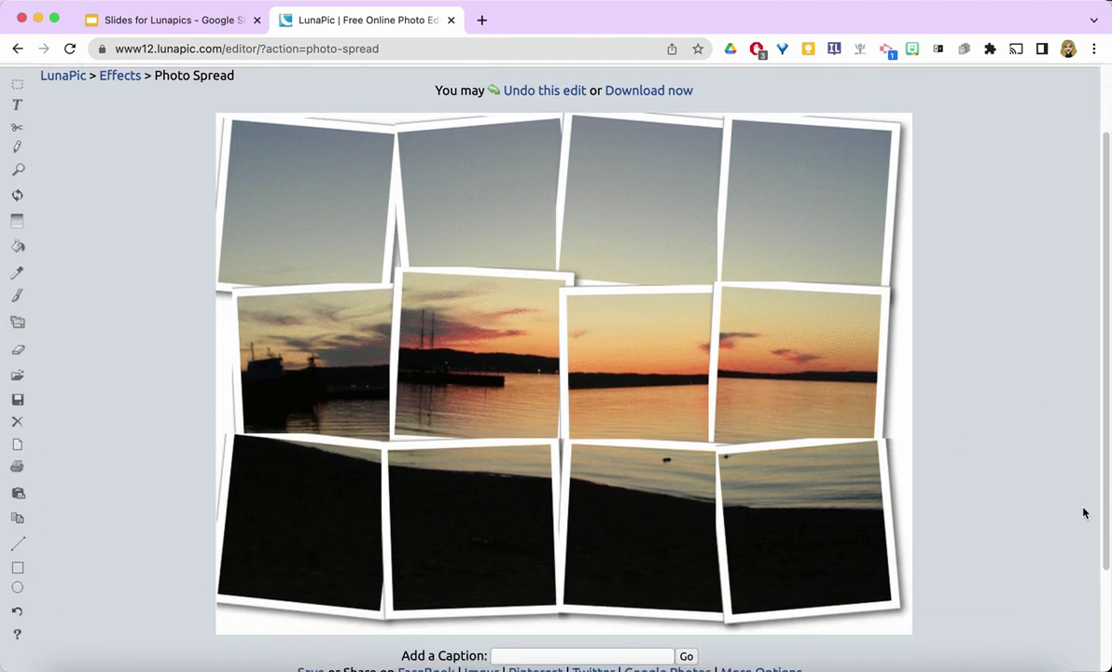
pyautogui.scroll(-2, 1079, 499)
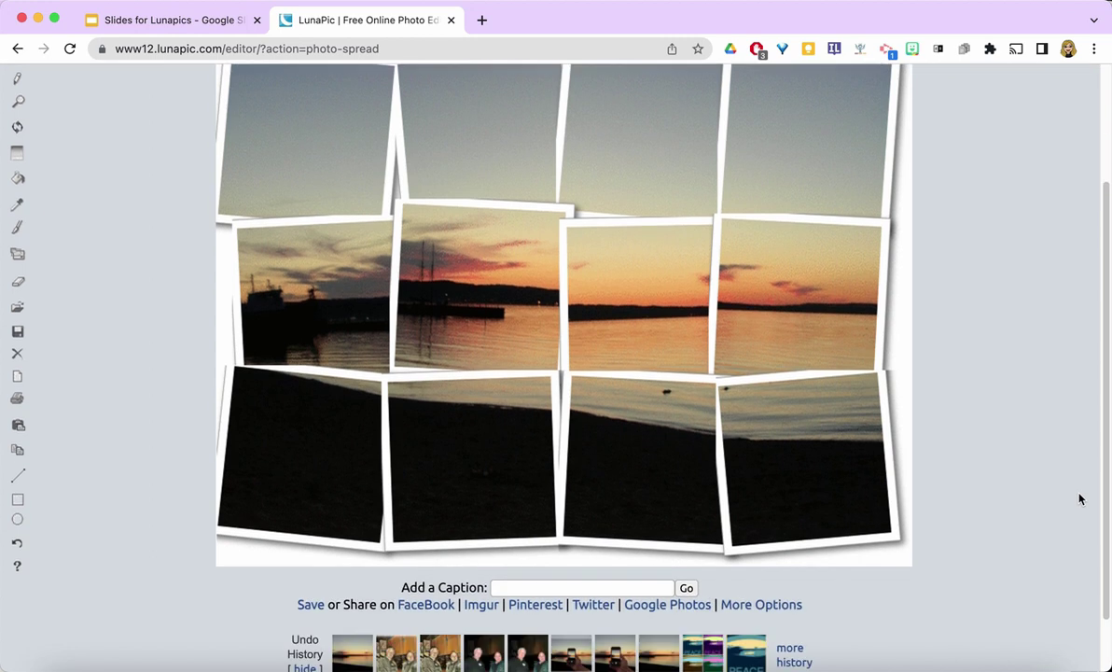
pyautogui.scroll(5, 1079, 499)
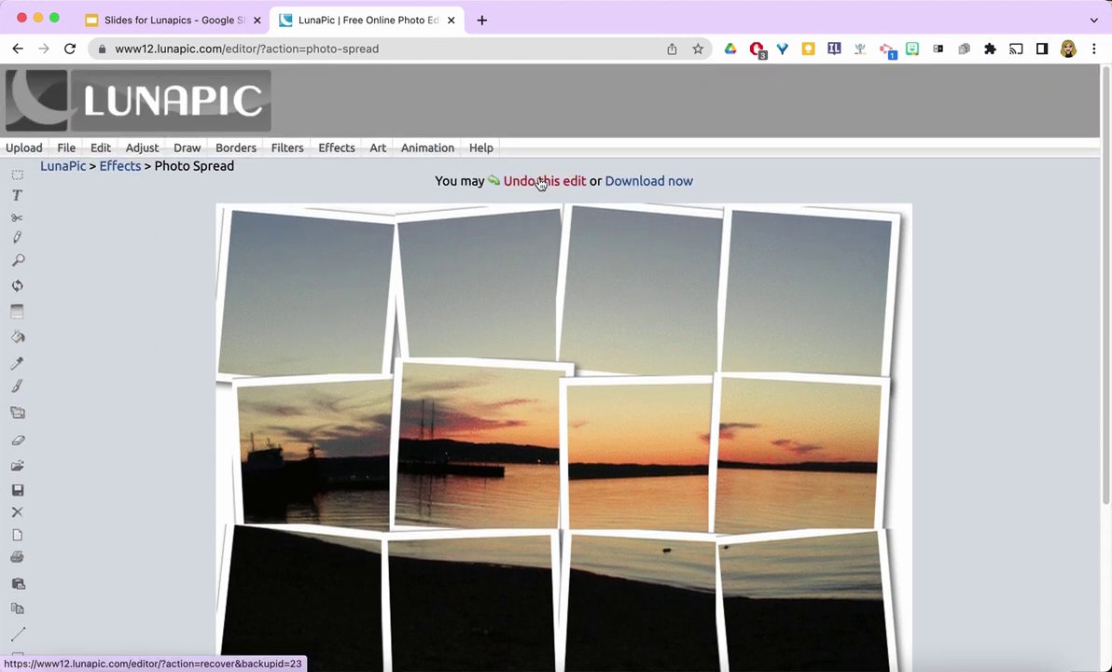
# Restore the original sunset from Undo History, then clear the history while keeping the image
pyautogui.click(539, 183)
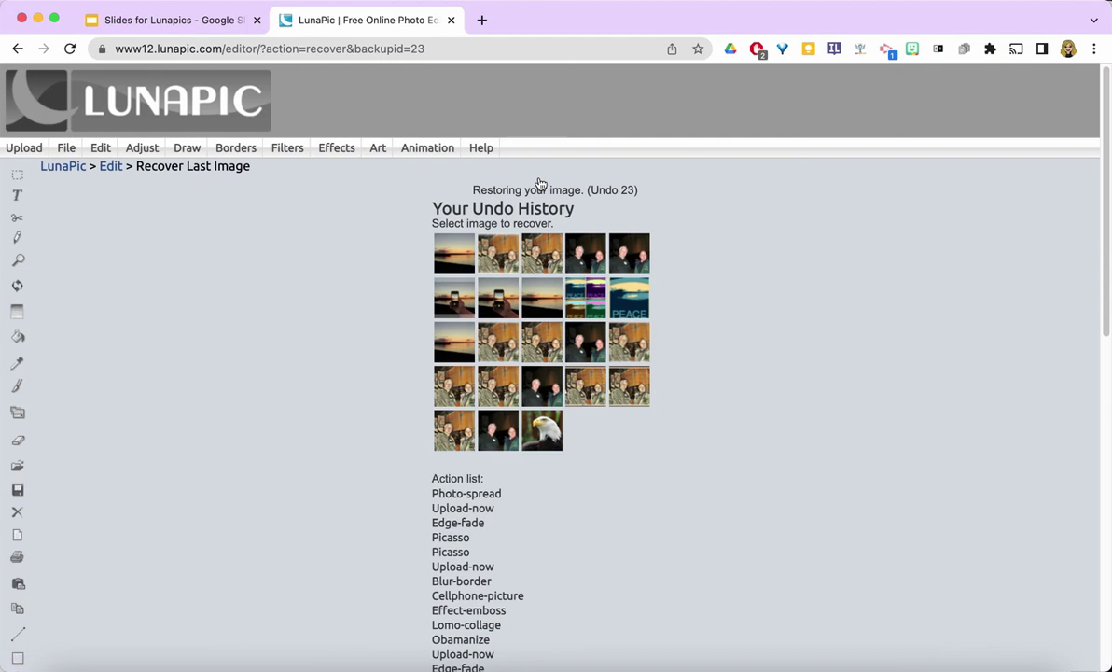
pyautogui.click(441, 261)
pyautogui.scroll(-10, 583, 485)
pyautogui.scroll(-3, 585, 482)
pyautogui.scroll(2, 529, 402)
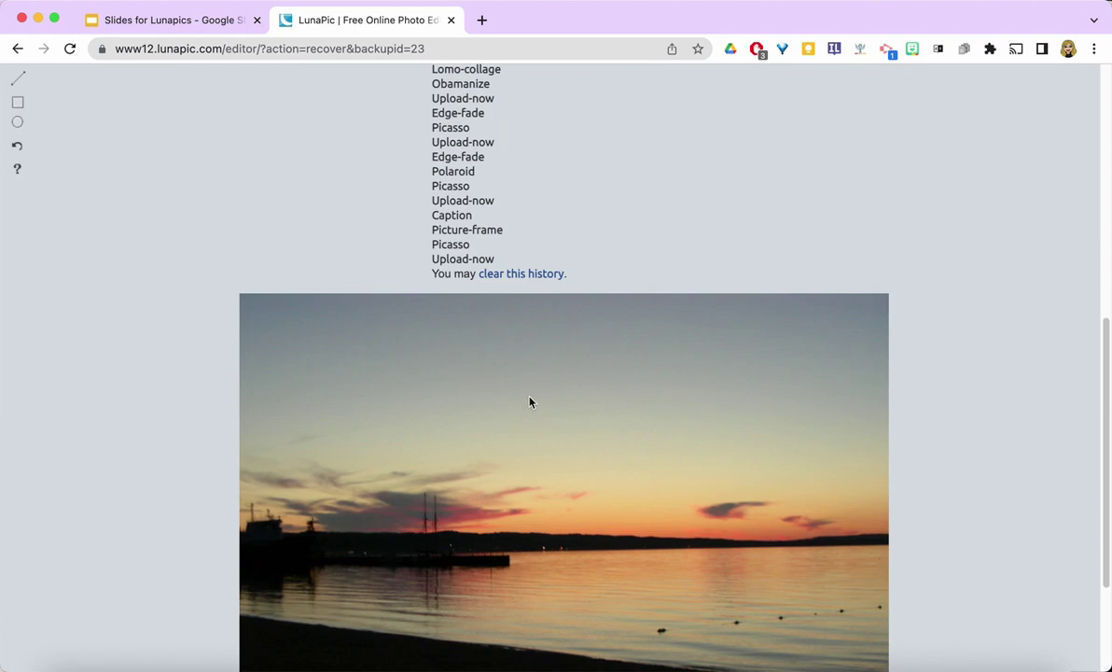
pyautogui.click(504, 273)
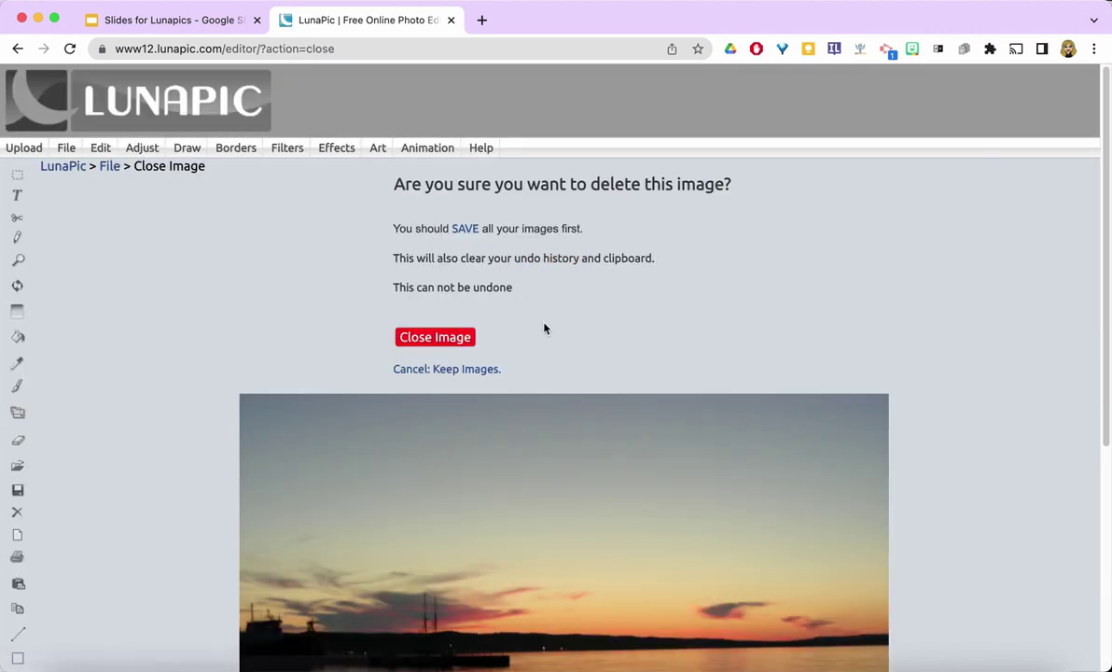
pyautogui.click(474, 371)
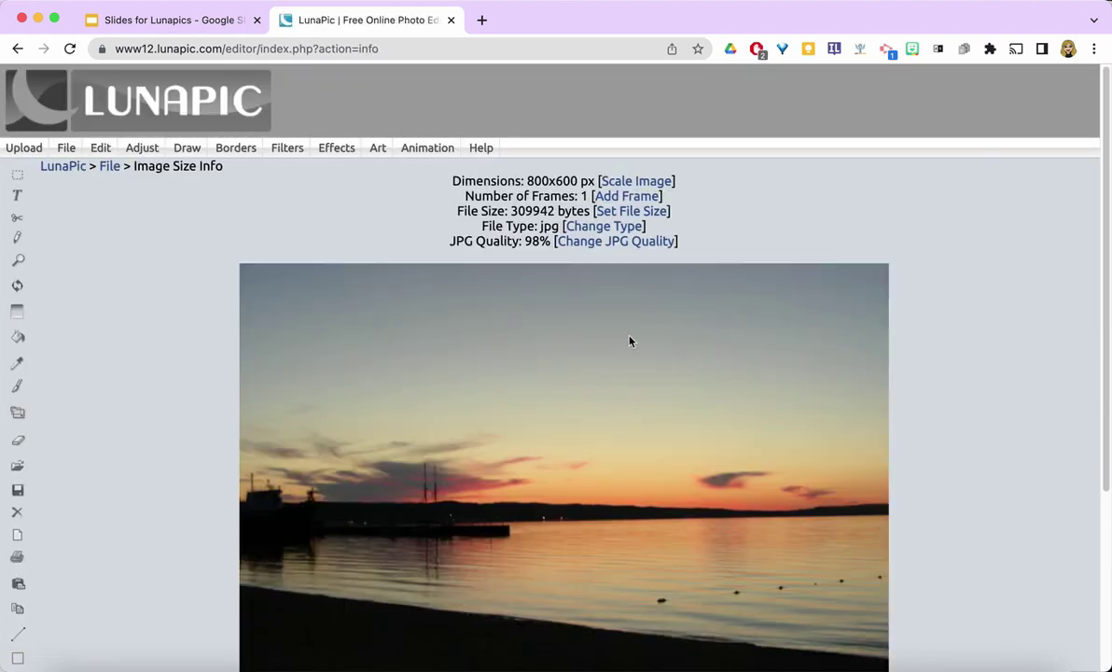
# Apply the Obama Style Poster effect to the sunset, replacing the slogan HOPE with BEAUTY
pyautogui.moveTo(306, 137)
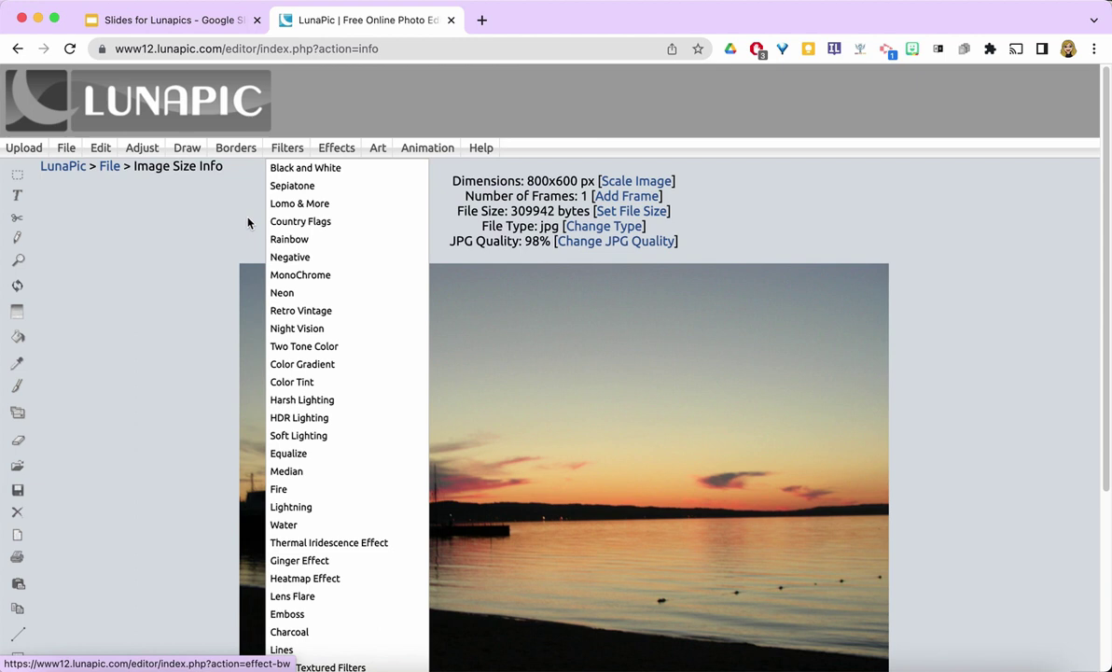
pyautogui.moveTo(330, 156)
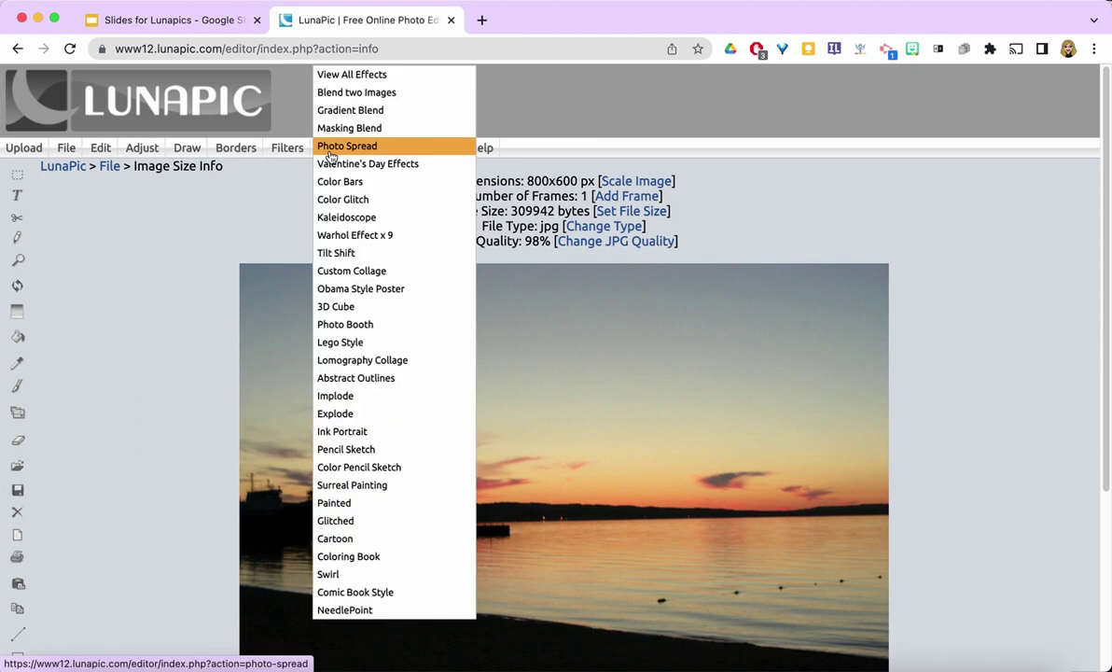
pyautogui.click(329, 289)
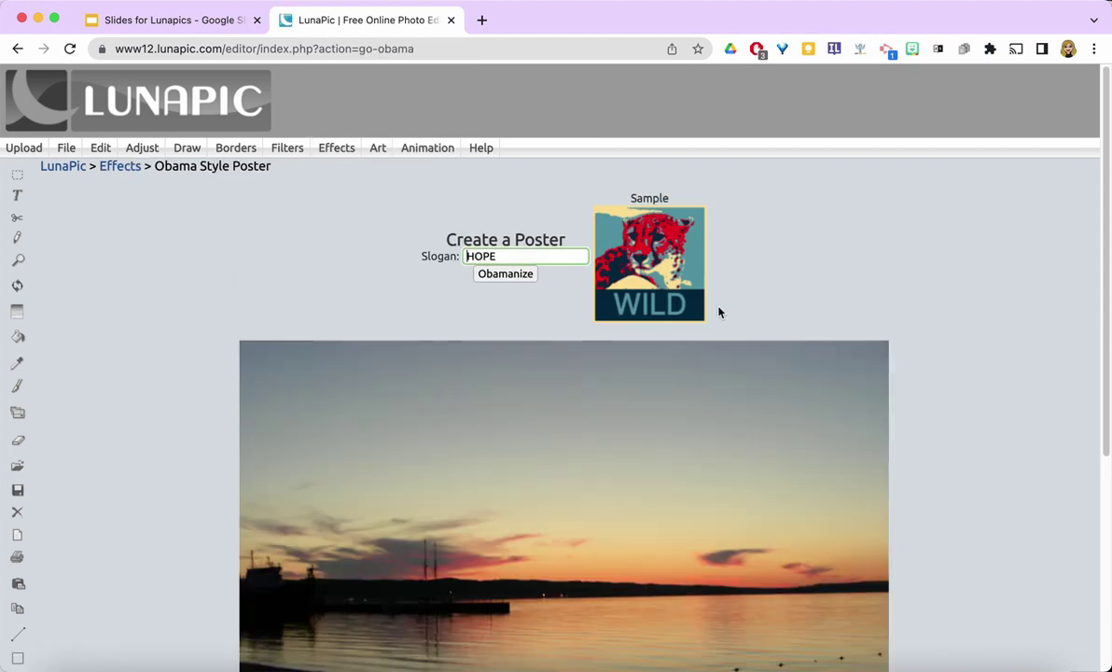
pyautogui.moveTo(496, 257); pyautogui.dragTo(458, 260)
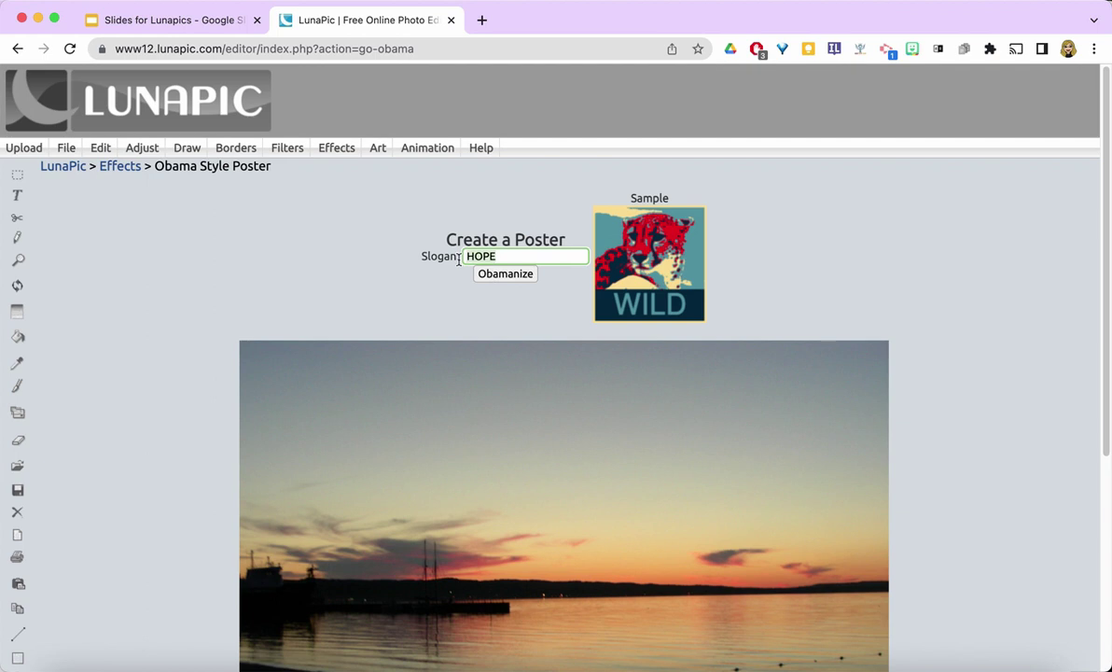
pyautogui.write('Beau')
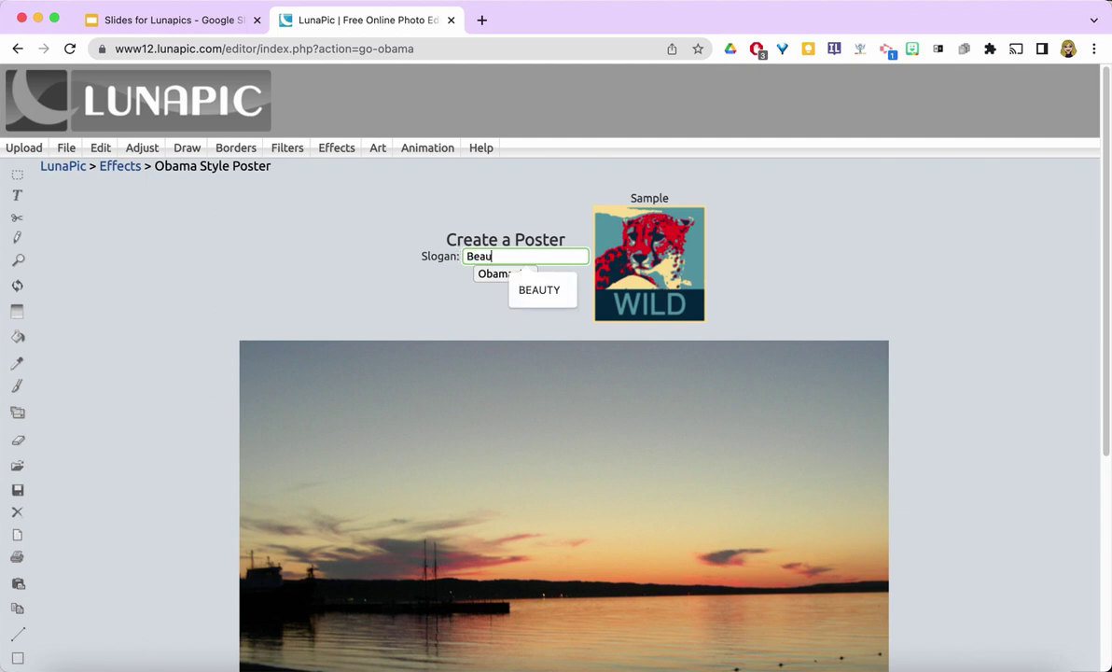
pyautogui.click(541, 291)
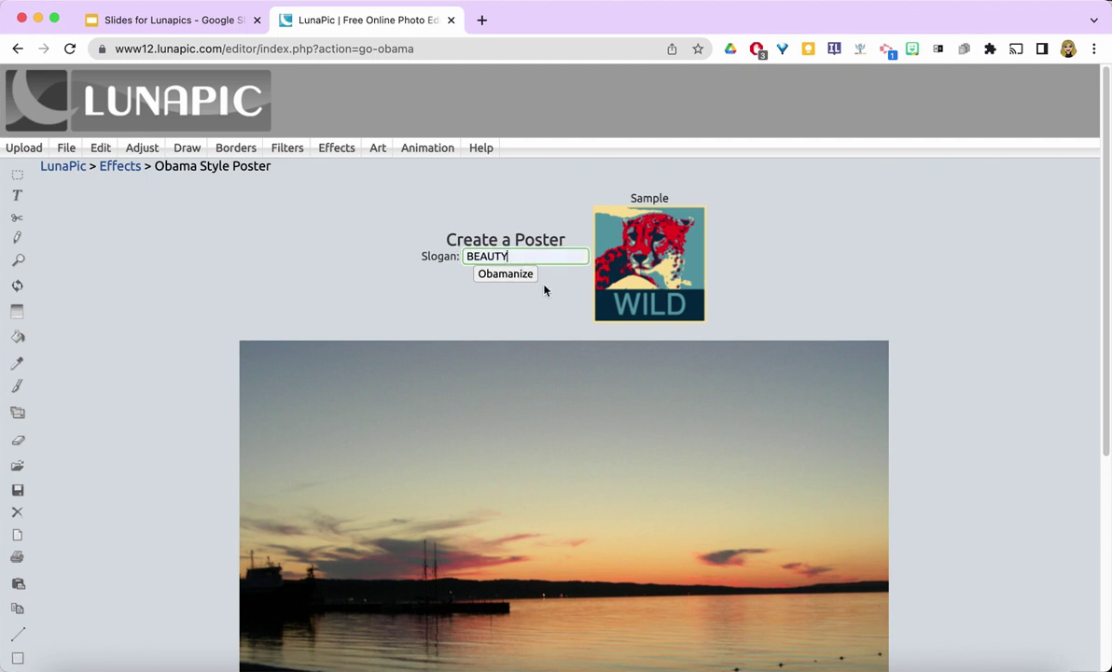
pyautogui.click(505, 274)
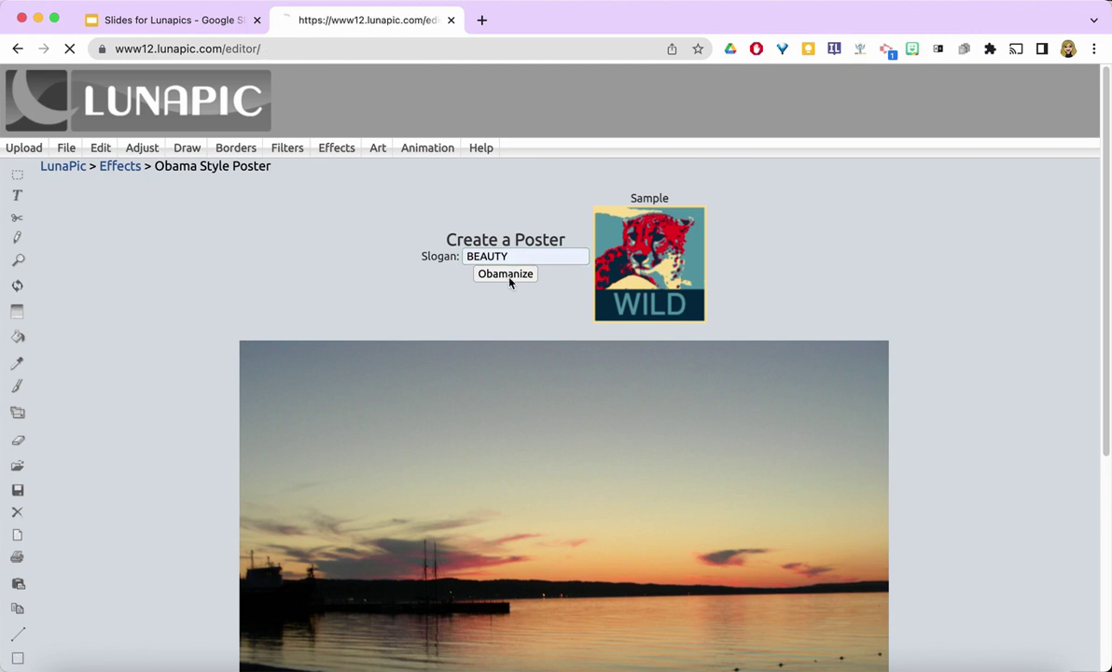
pyautogui.scroll(-3, 888, 295)
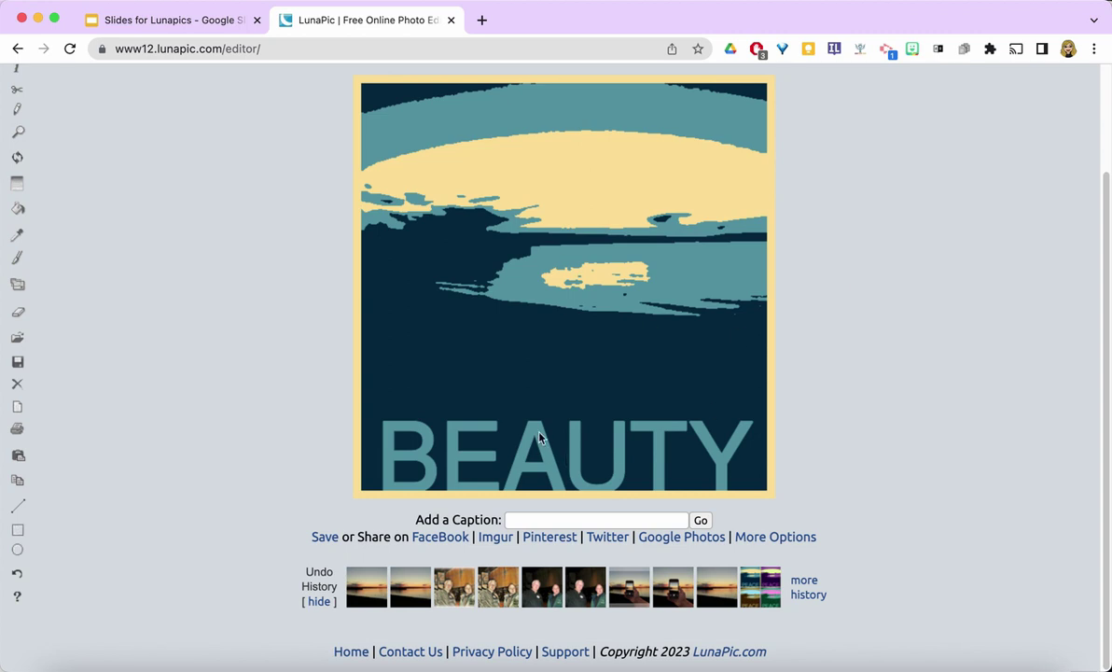
pyautogui.scroll(3, 539, 438)
pyautogui.moveTo(269, 152)
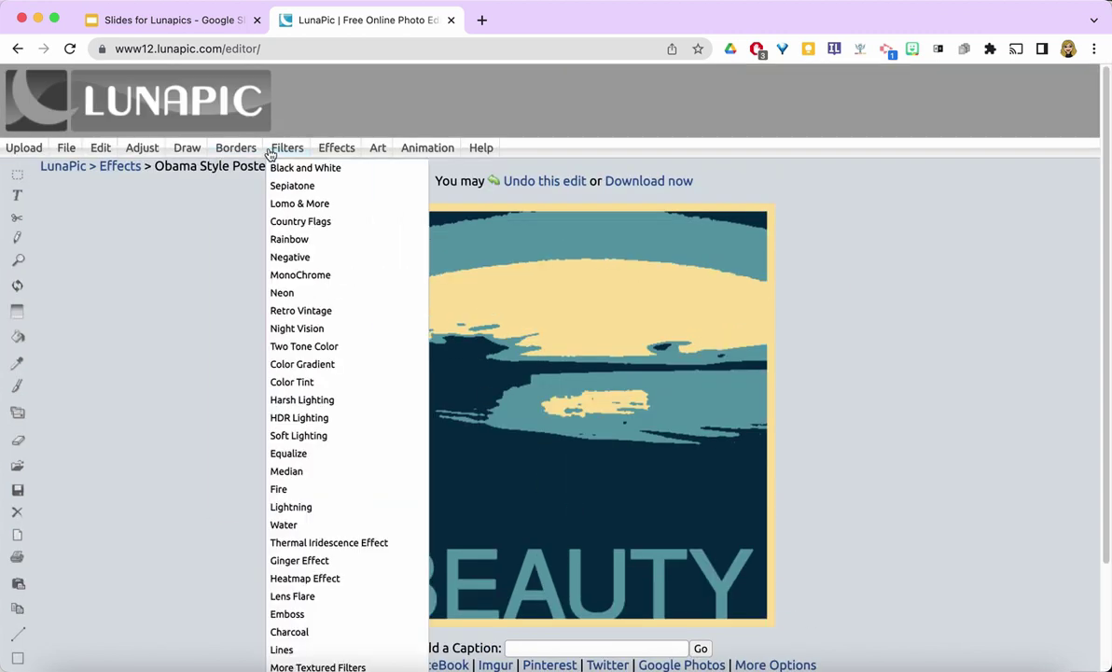
pyautogui.moveTo(335, 147)
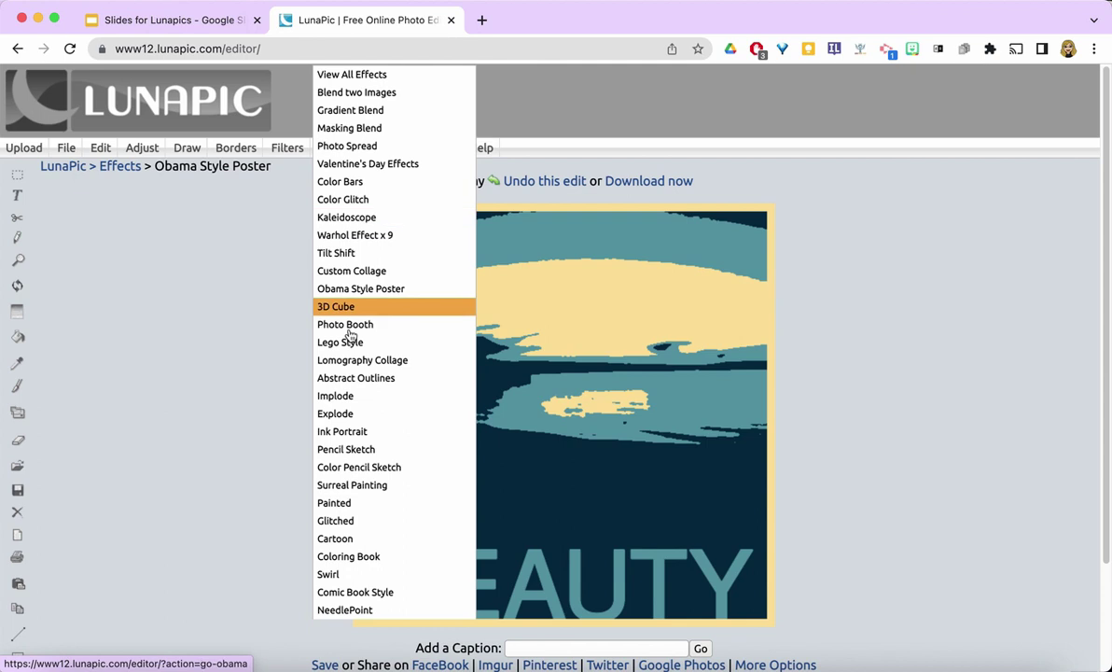
# Turn the BEAUTY poster into a four-panel Lomography colour collage
pyautogui.click(356, 360)
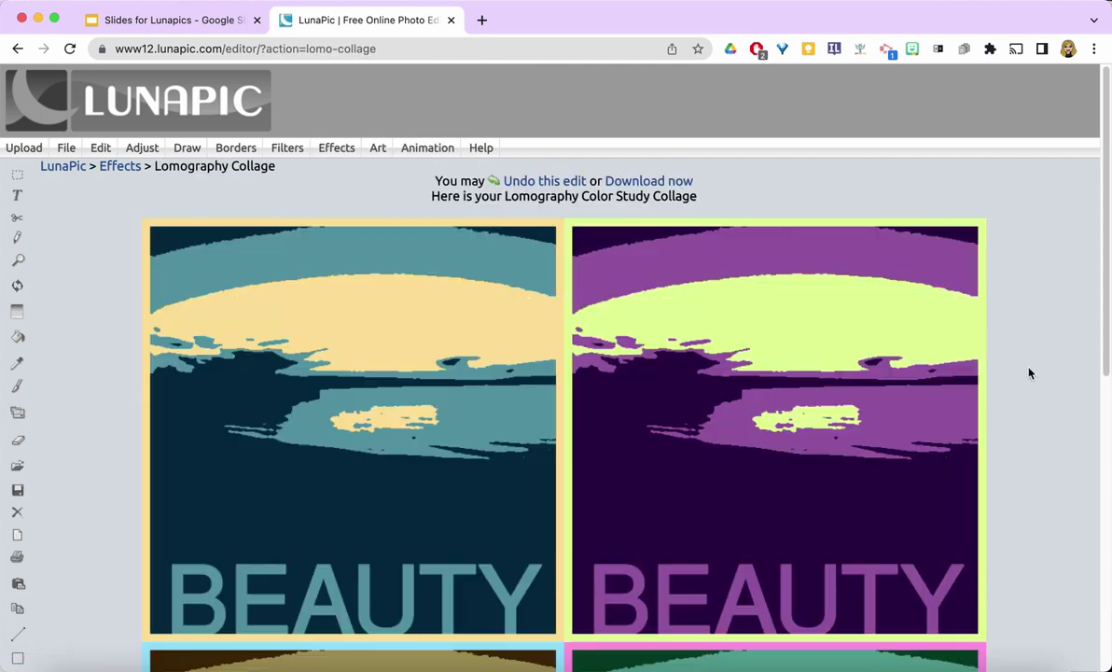
pyautogui.scroll(-10, 1030, 373)
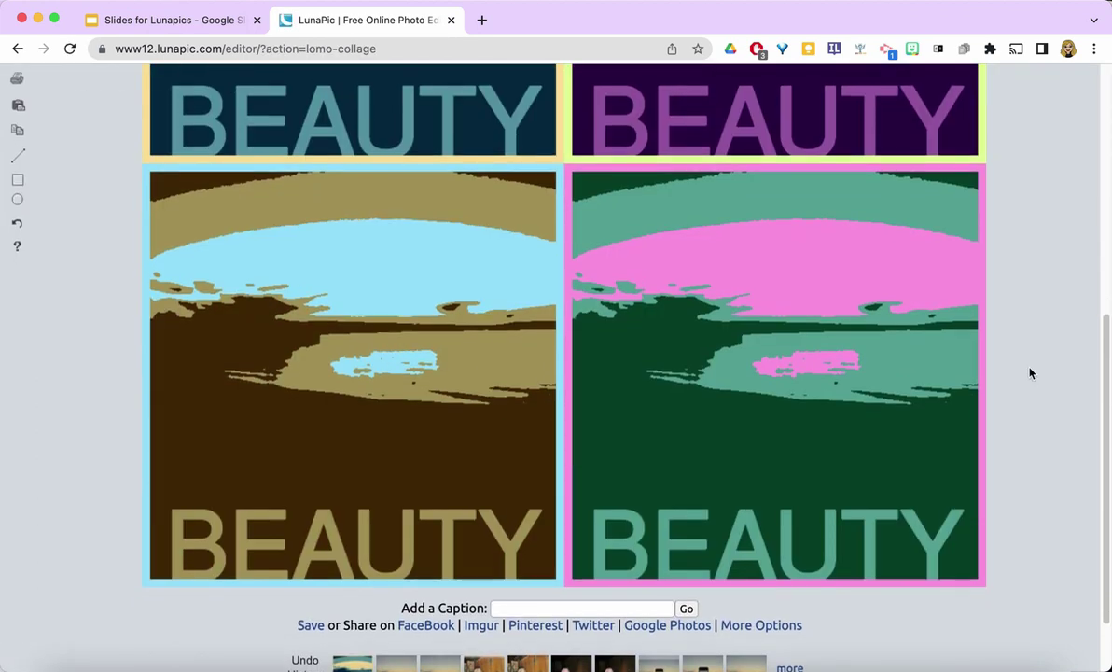
pyautogui.scroll(5, 1030, 373)
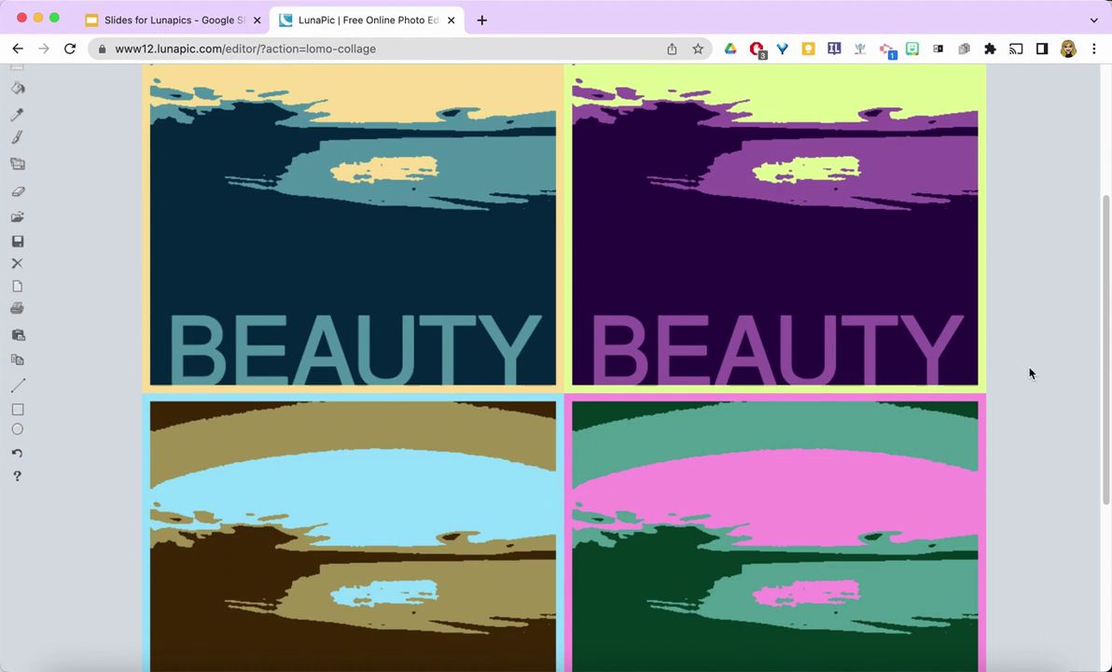
pyautogui.scroll(5, 1030, 373)
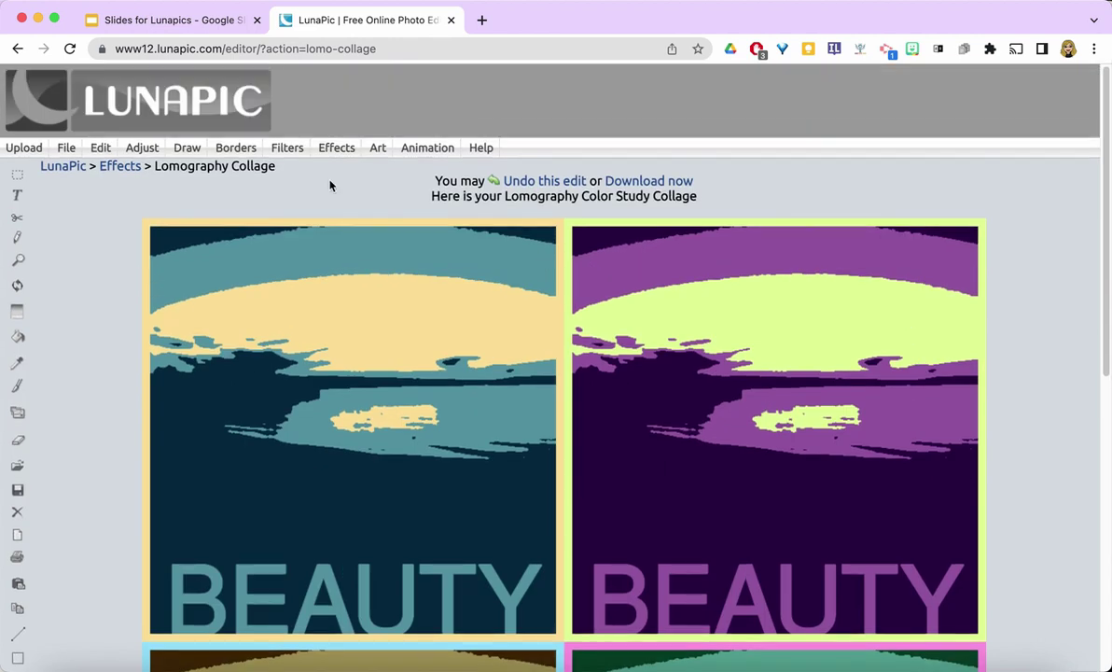
# Apply the Emboss filter at 100% to the collage
pyautogui.moveTo(334, 149)
pyautogui.moveTo(291, 155)
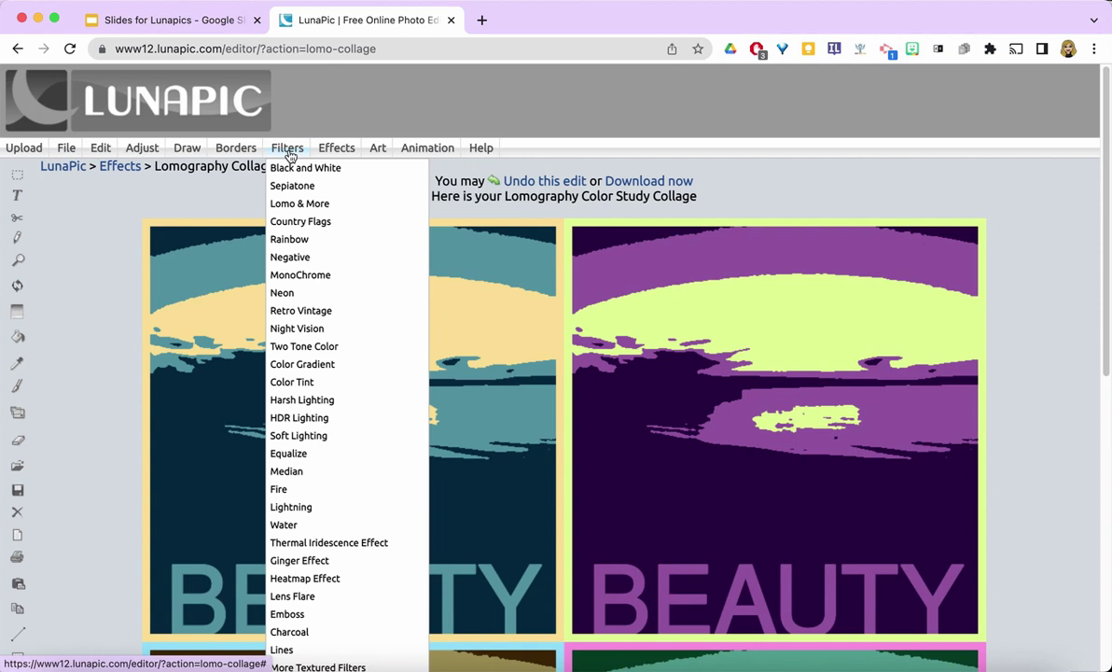
pyautogui.click(308, 615)
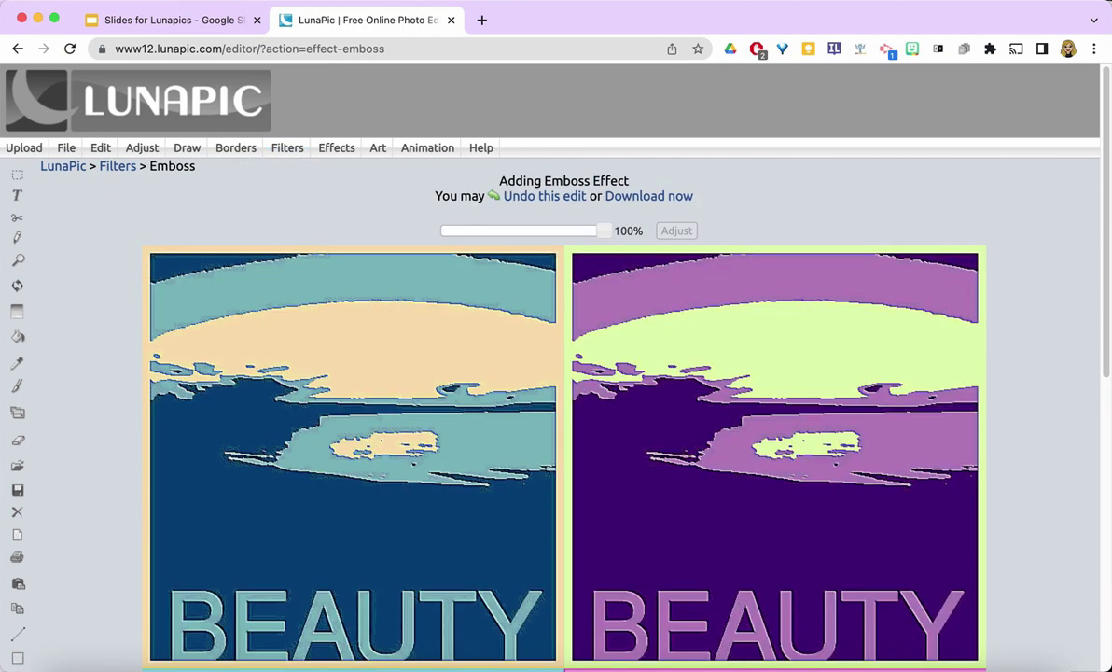
pyautogui.scroll(-6, 1079, 479)
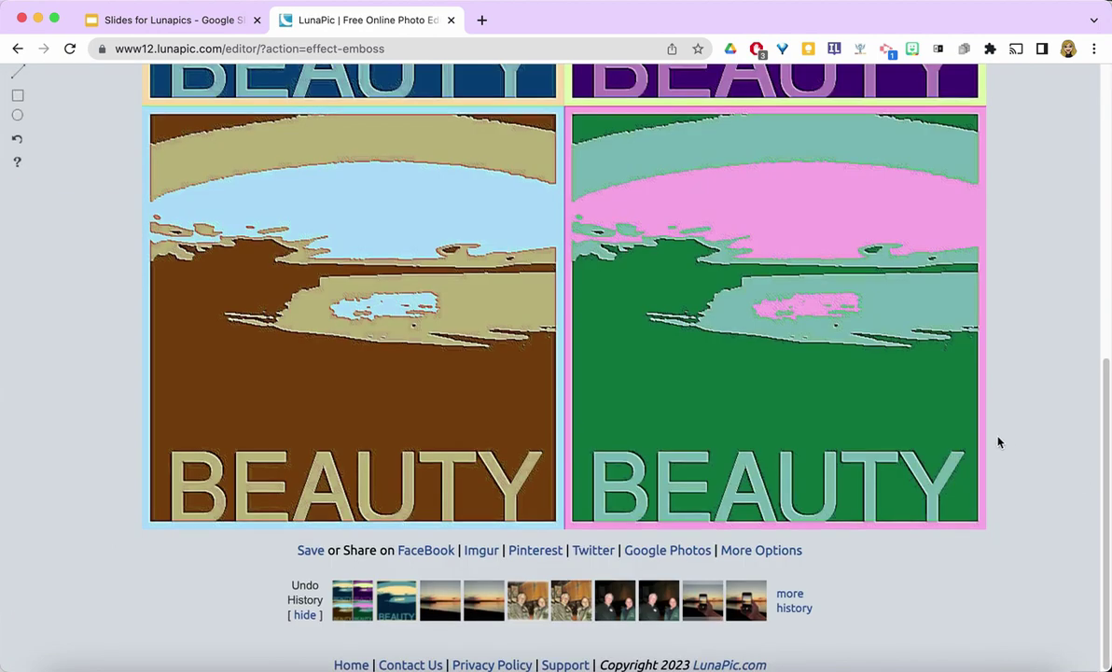
pyautogui.scroll(2, 998, 441)
pyautogui.scroll(3, 997, 441)
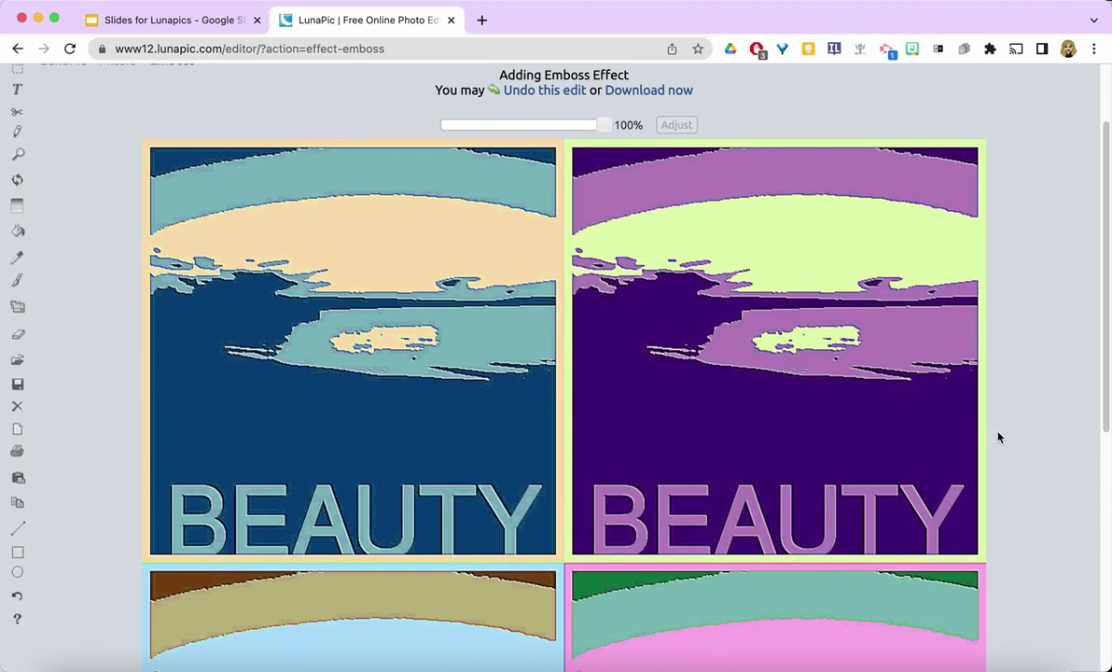
pyautogui.scroll(1, 996, 417)
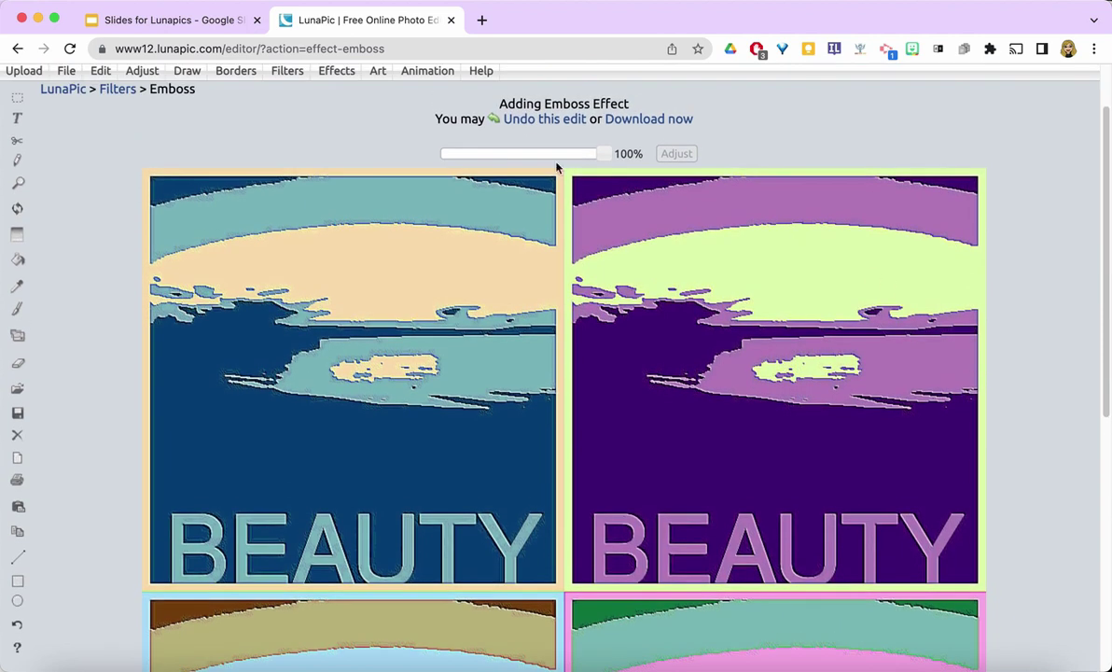
# Restore the plain 800x600 px Sunset.jpg from the undo history
pyautogui.click(535, 119)
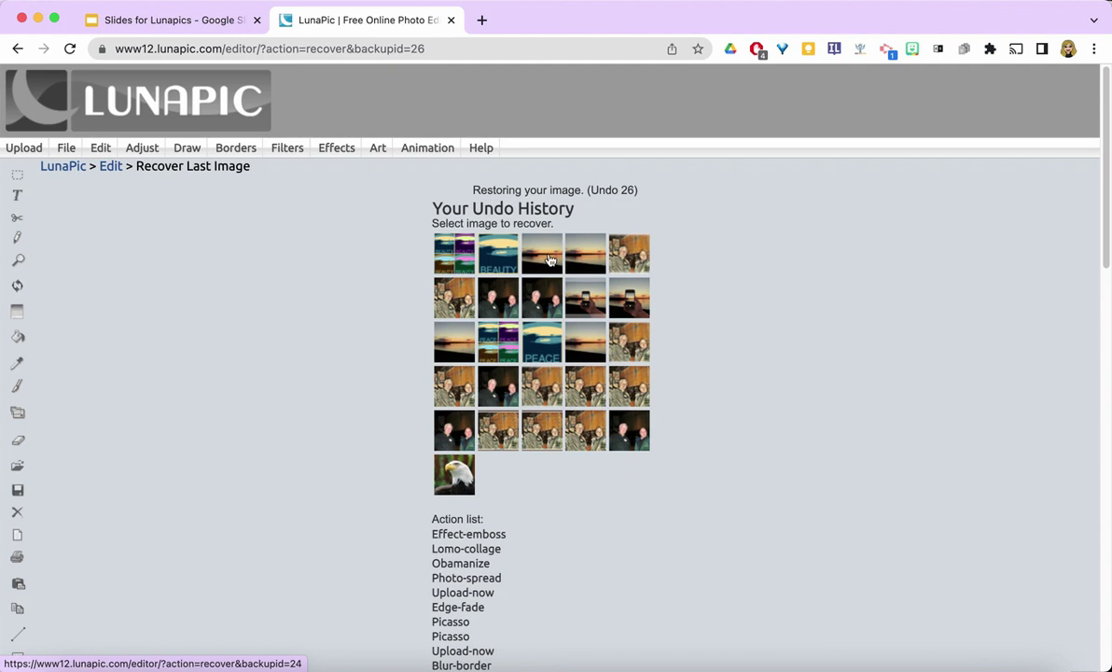
pyautogui.click(549, 260)
pyautogui.scroll(-10, 726, 290)
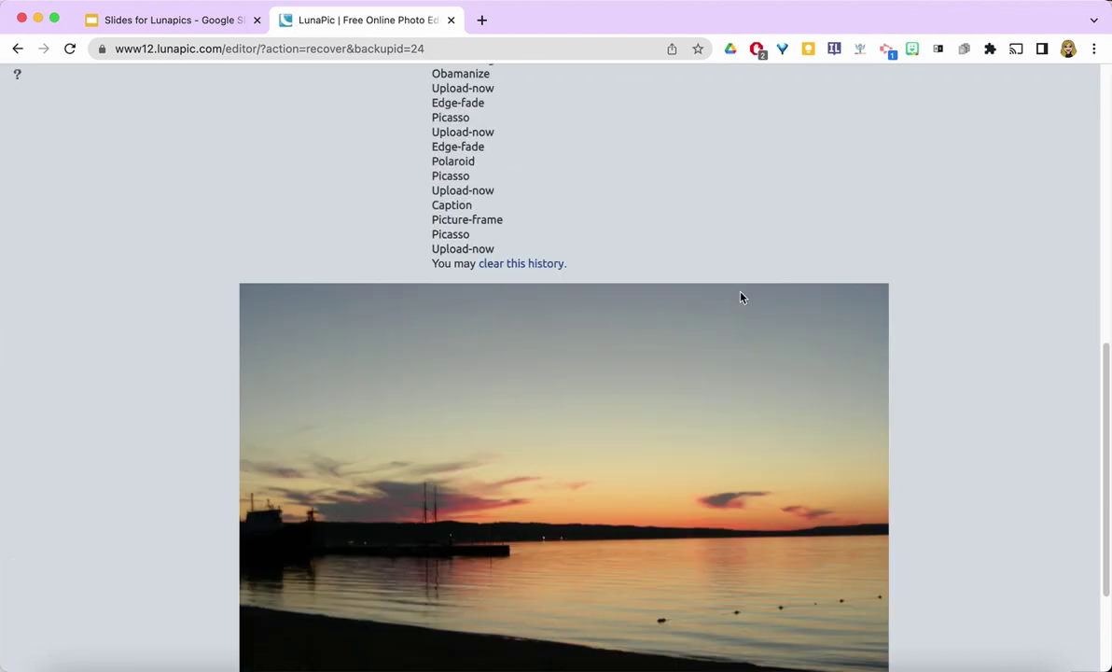
# Clear the edit history while keeping the stored images
pyautogui.click(527, 267)
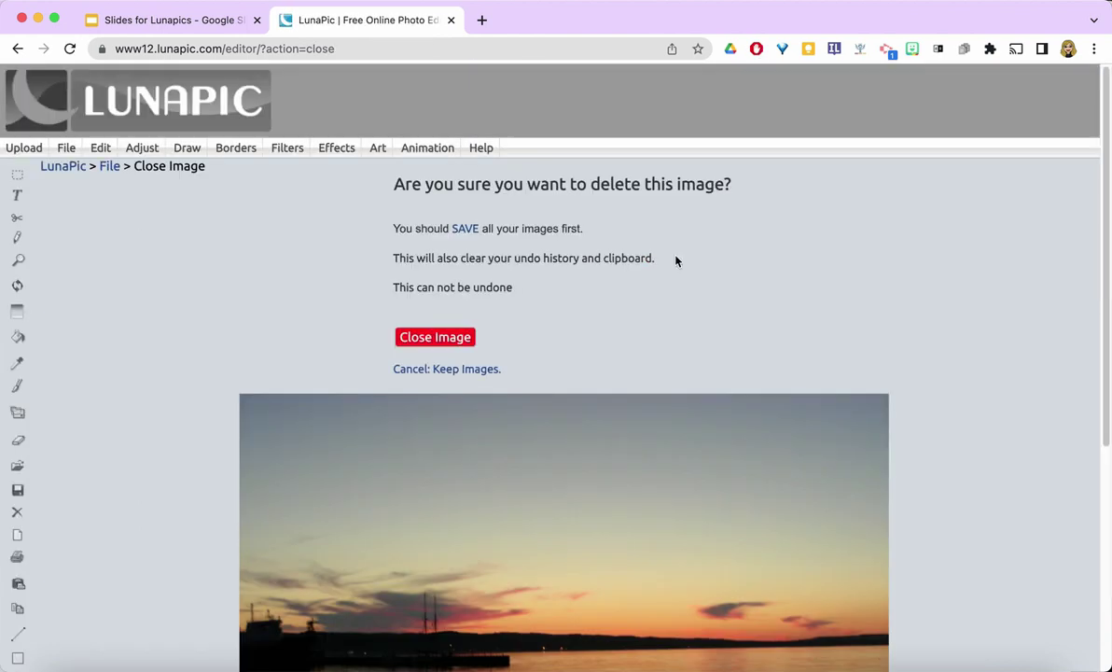
pyautogui.click(446, 371)
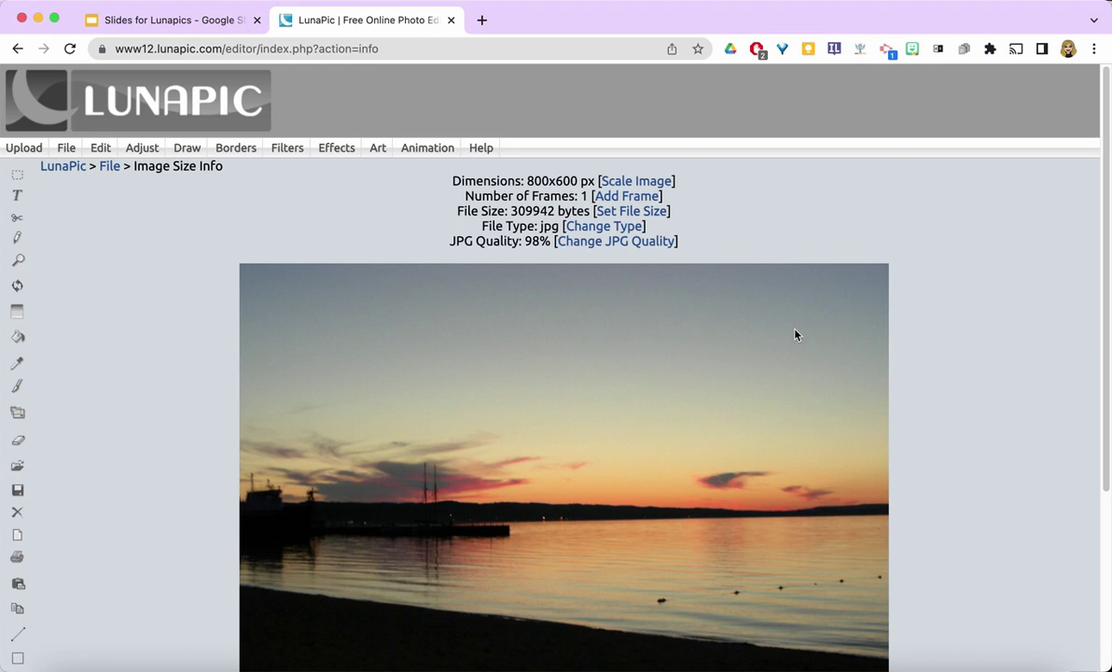
pyautogui.moveTo(286, 151)
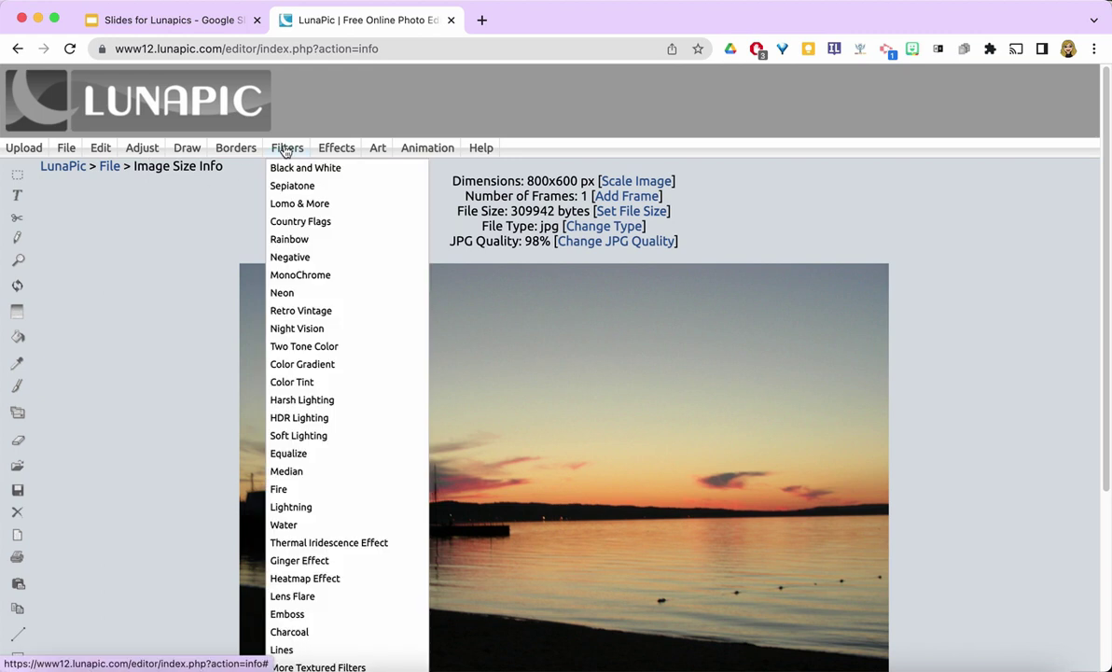
pyautogui.moveTo(233, 155)
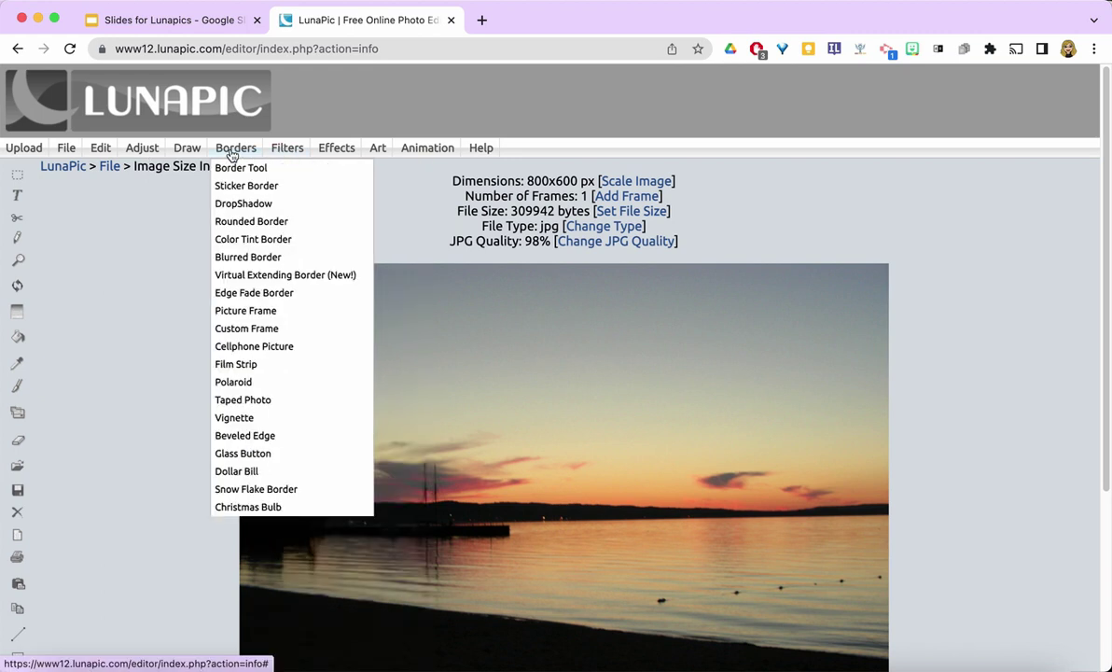
# Frame the sunset as a Cellphone Picture and wrap it in a Blurred Border
pyautogui.click(249, 347)
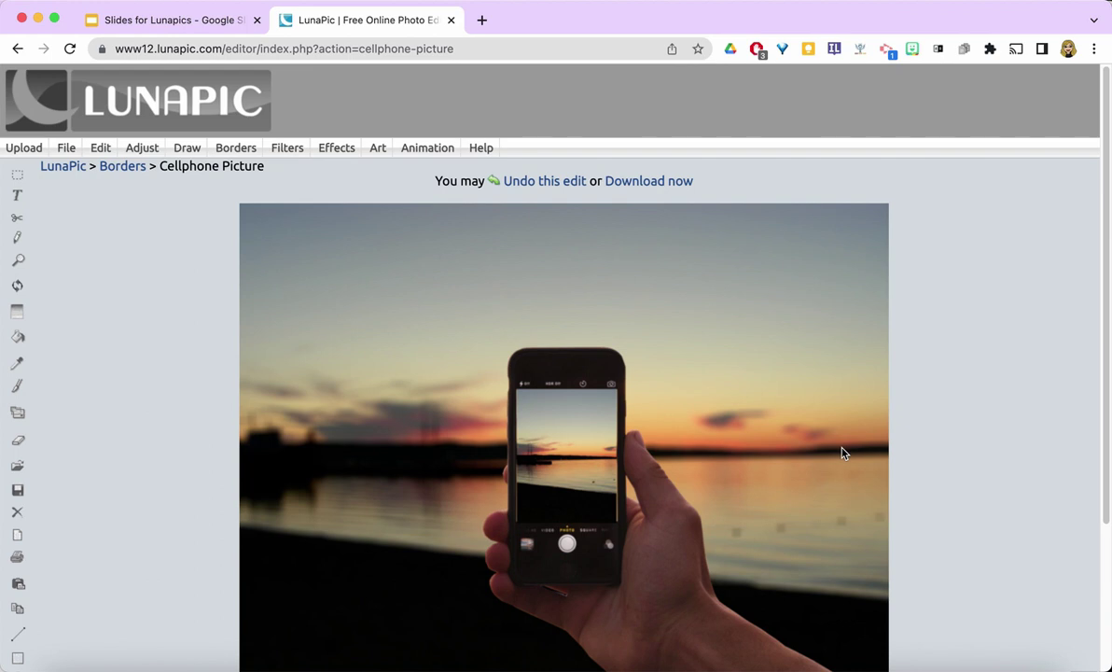
pyautogui.moveTo(235, 147)
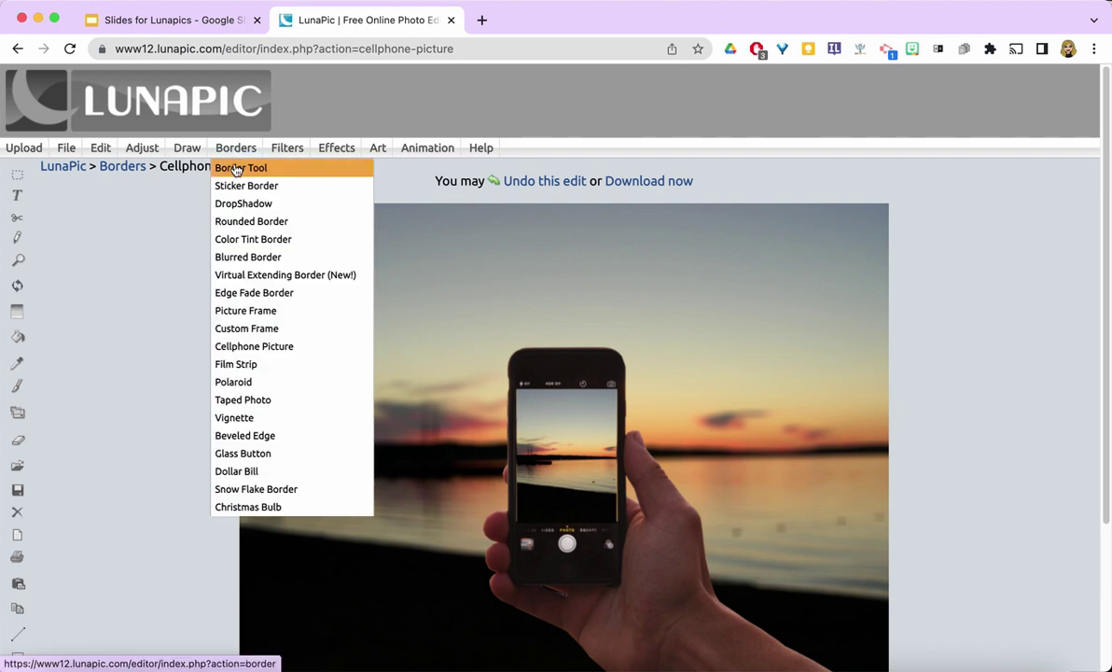
pyautogui.click(254, 257)
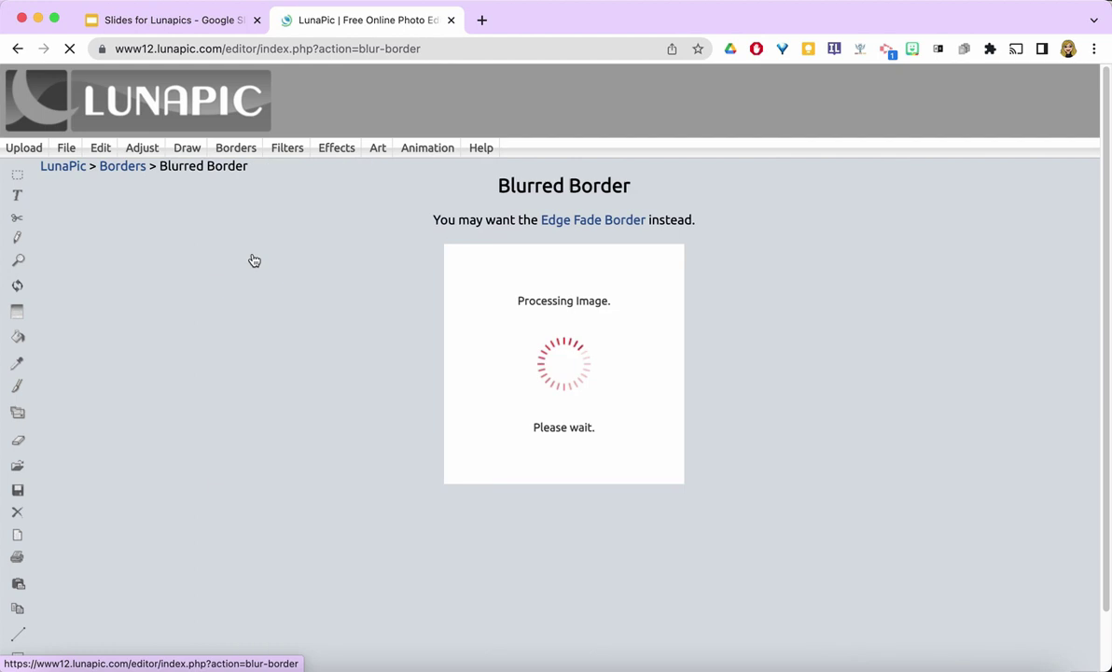
pyautogui.scroll(-5, 1046, 350)
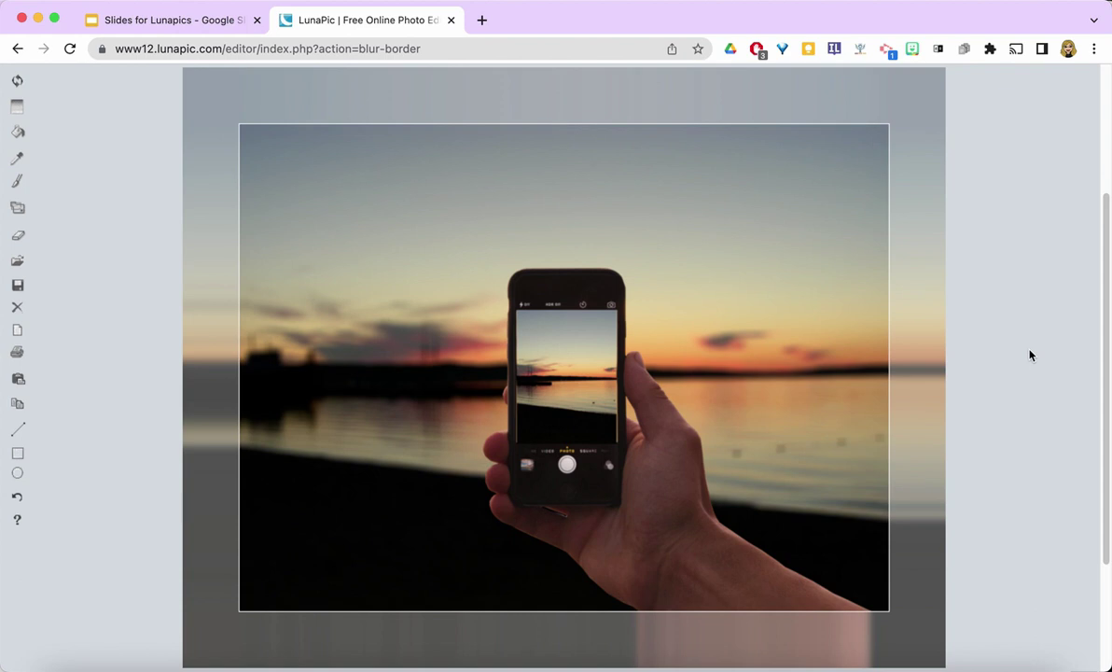
# Download the phone-framed, blurred-border sunset as Sunset.png
pyautogui.scroll(3, 1030, 355)
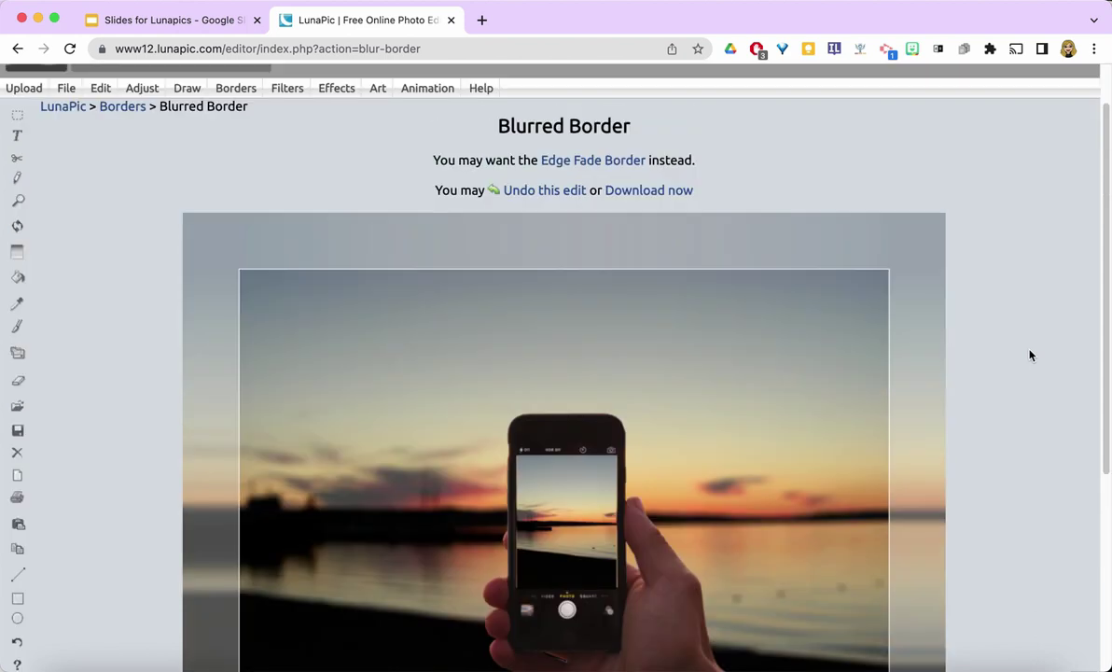
pyautogui.scroll(-6, 962, 329)
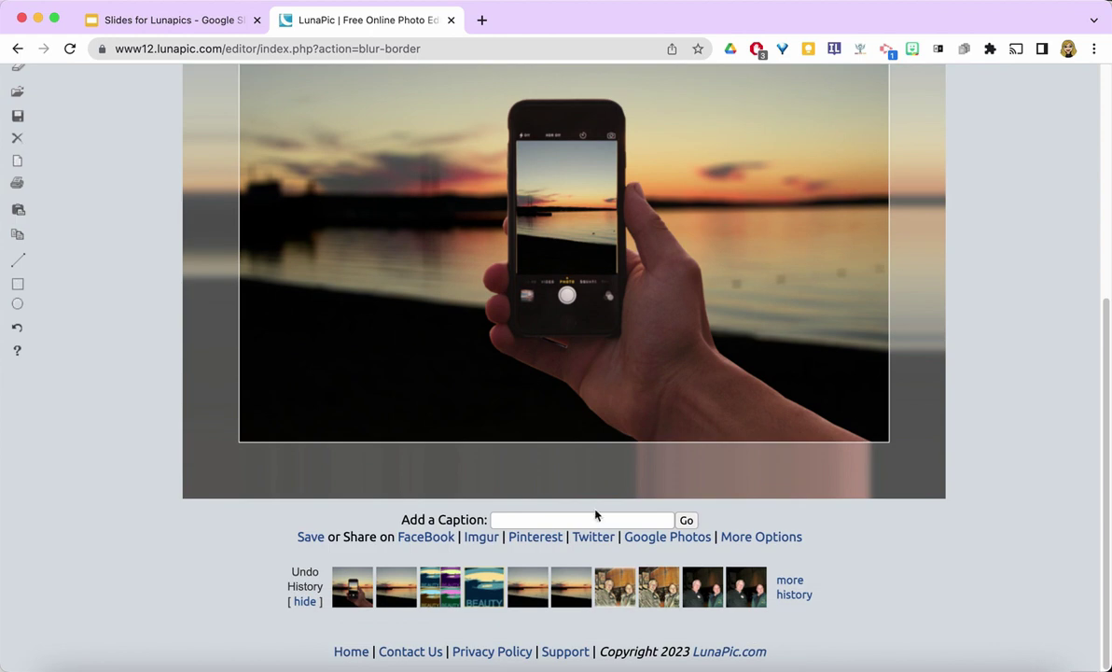
pyautogui.click(309, 540)
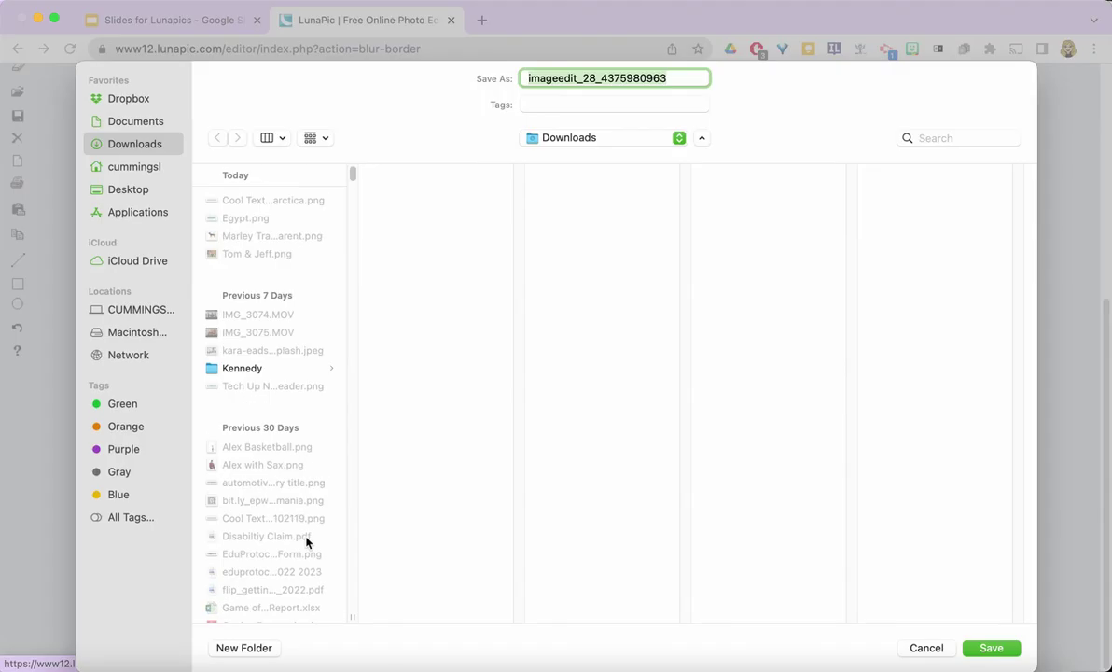
pyautogui.write('Sunset')
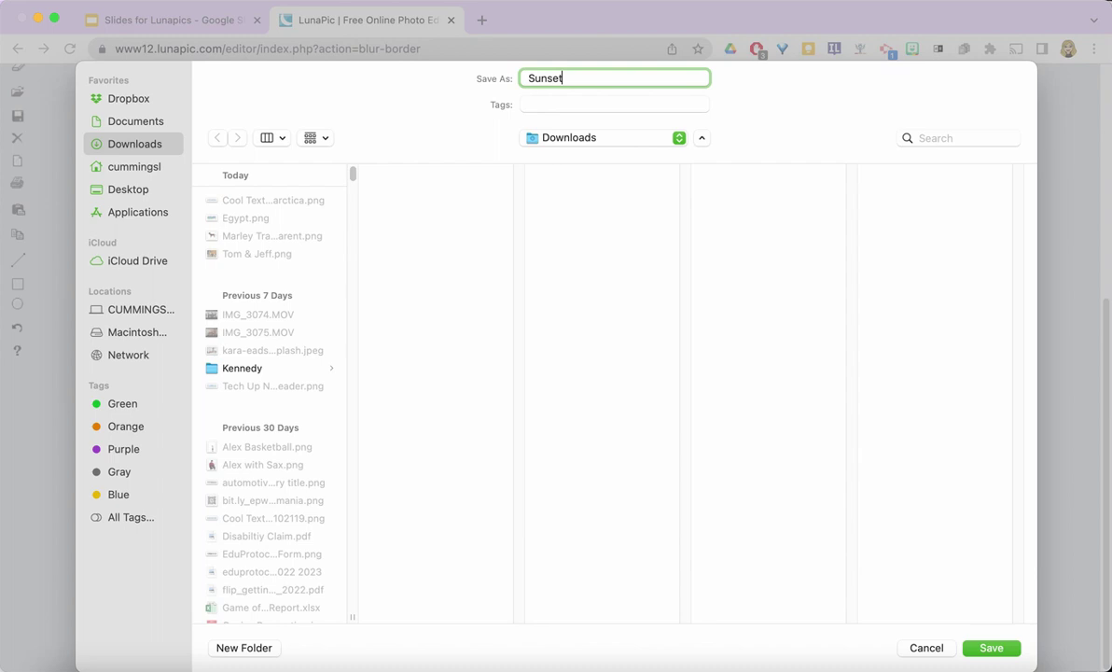
pyautogui.press('Return')
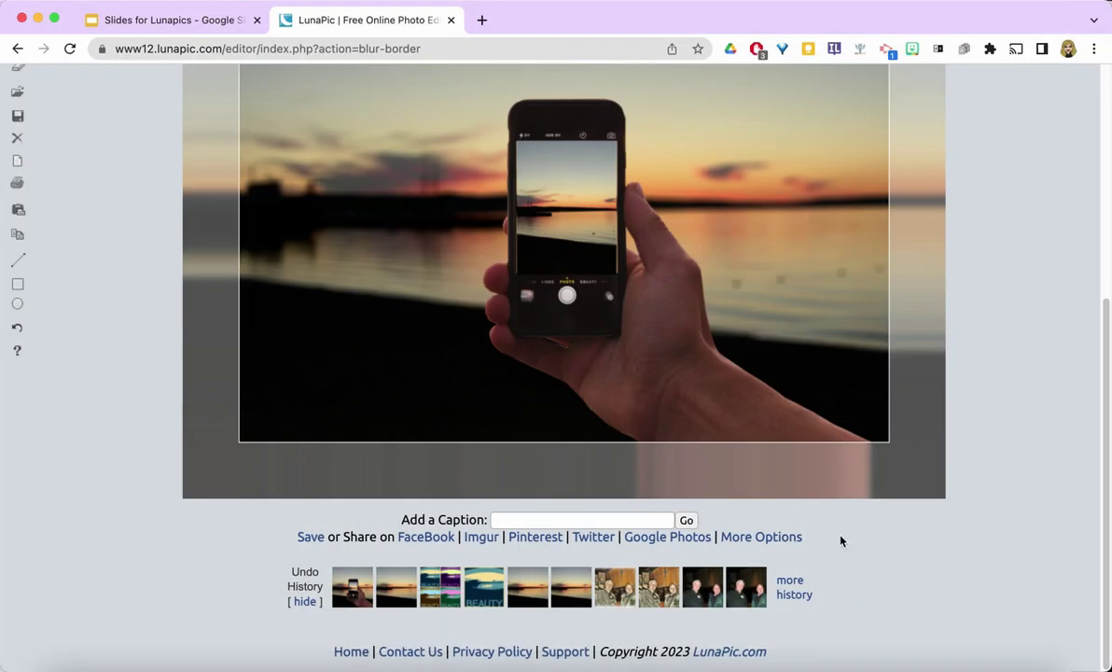
pyautogui.scroll(5, 914, 565)
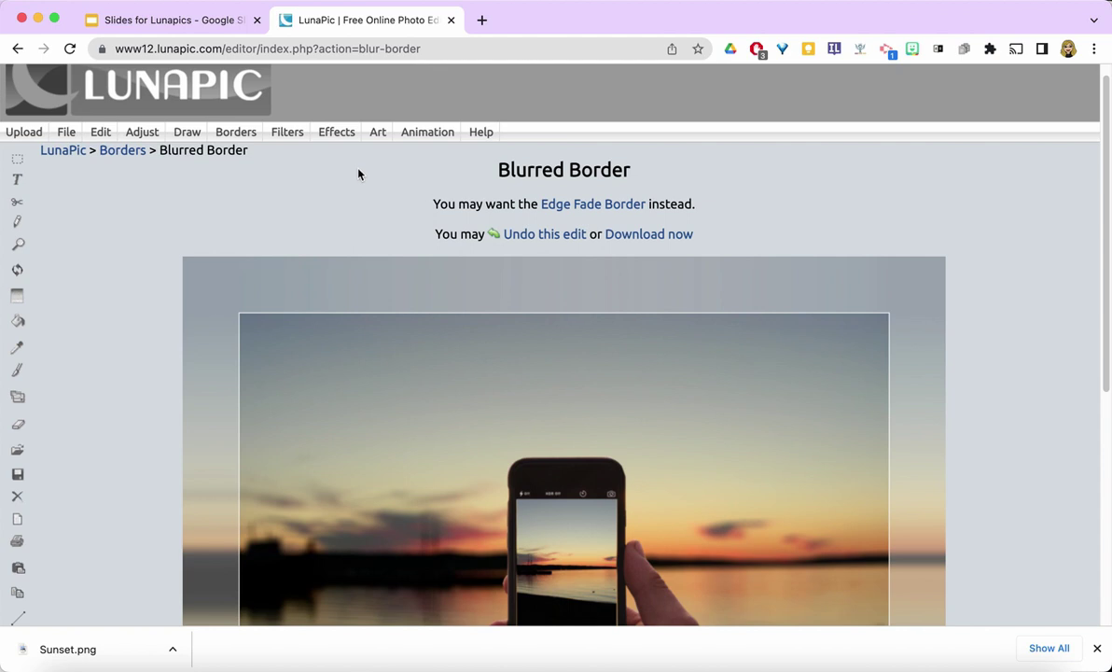
# Drag Sunset.png from Downloads onto slide 1, enlarging and repositioning it to fill most of the slide
pyautogui.click(168, 19)
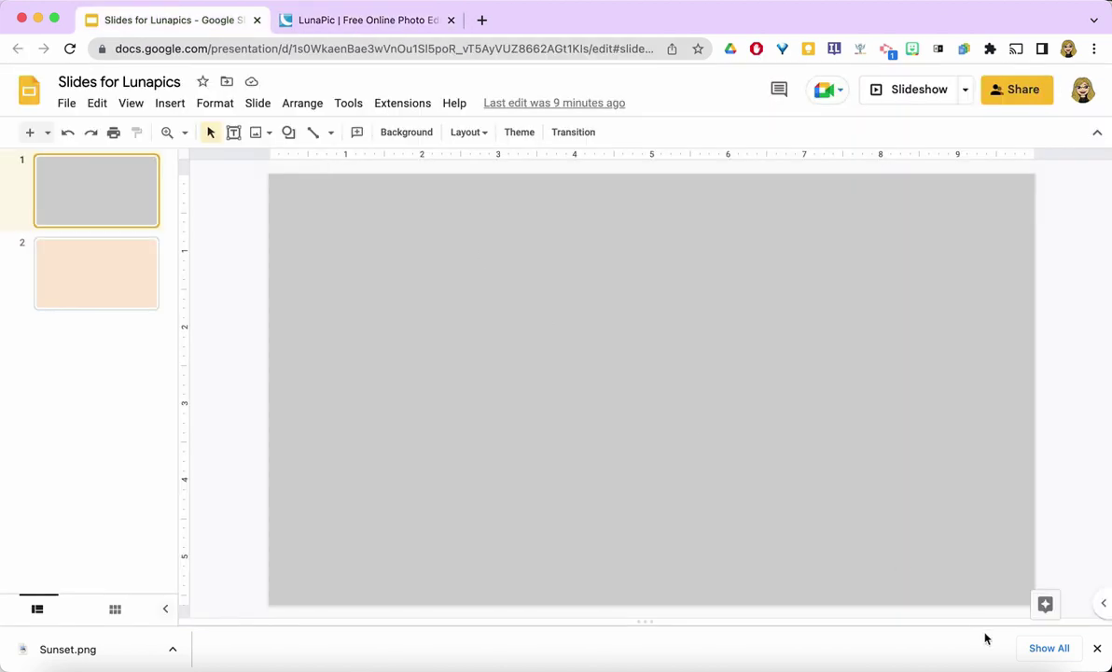
pyautogui.click(993, 662)
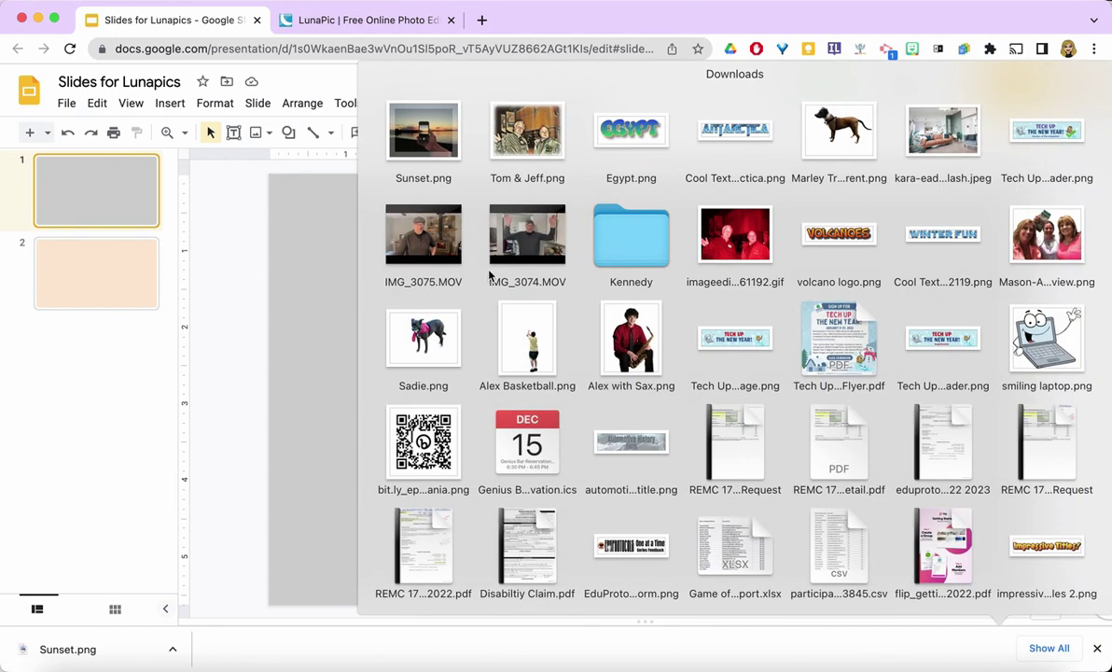
pyautogui.moveTo(444, 137); pyautogui.dragTo(763, 377)
pyautogui.moveTo(375, 586); pyautogui.dragTo(362, 595)
pyautogui.moveTo(549, 504); pyautogui.dragTo(607, 507)
pyautogui.click(131, 266)
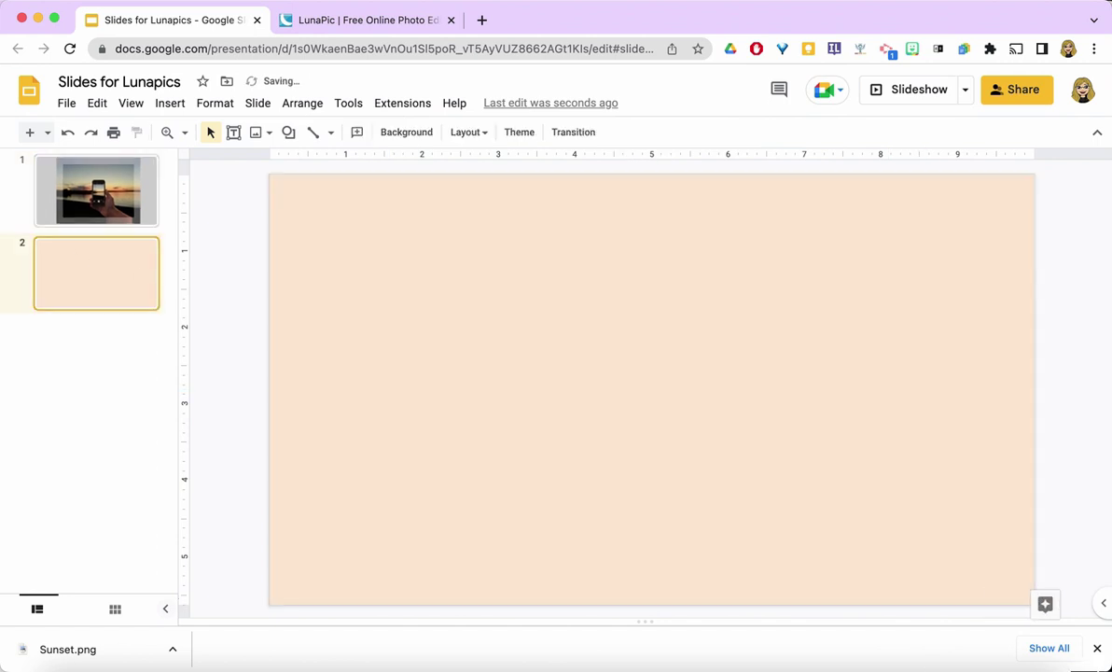
# Drag the Picasso-style Tom & Jeff portrait from Downloads onto peach slide 2
pyautogui.click(1000, 659)
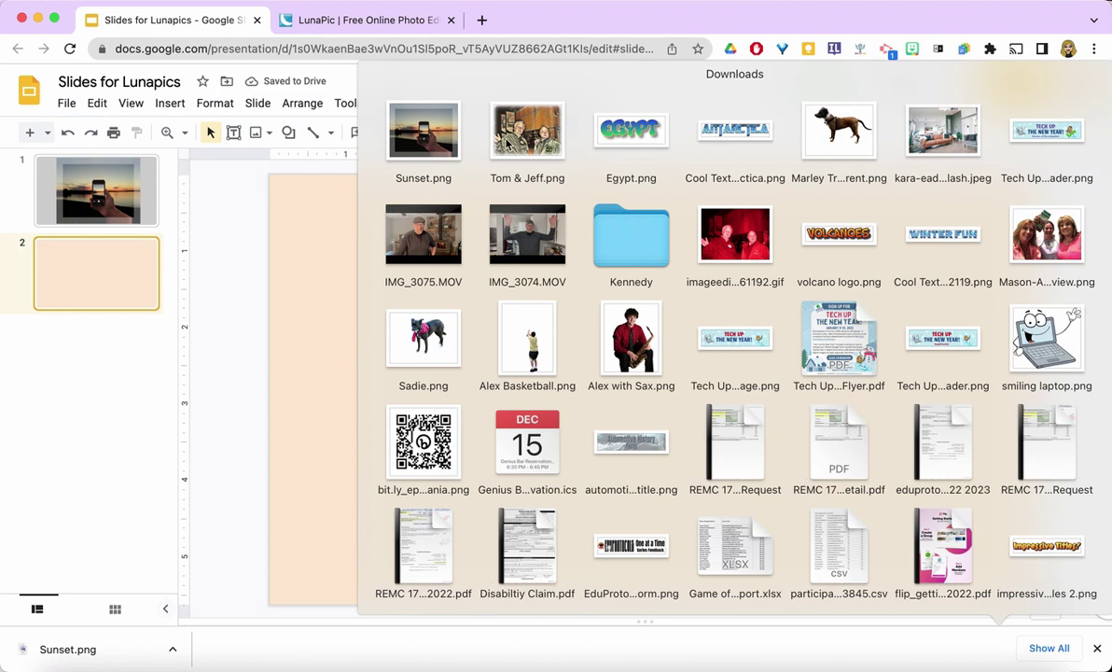
pyautogui.moveTo(495, 140); pyautogui.dragTo(667, 341)
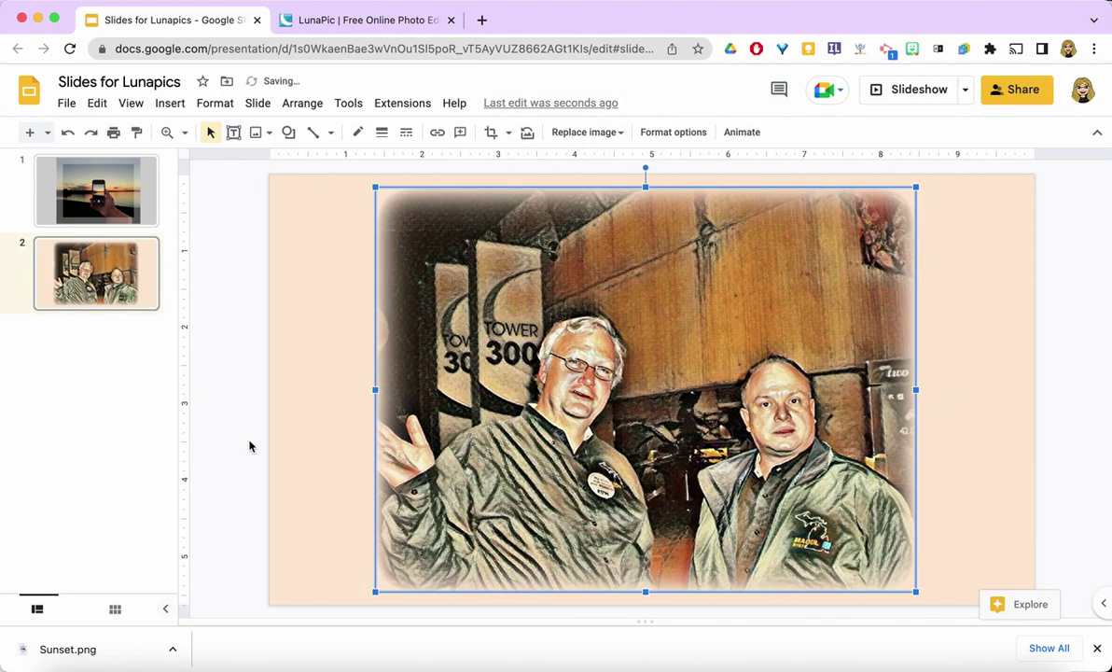
pyautogui.click(990, 407)
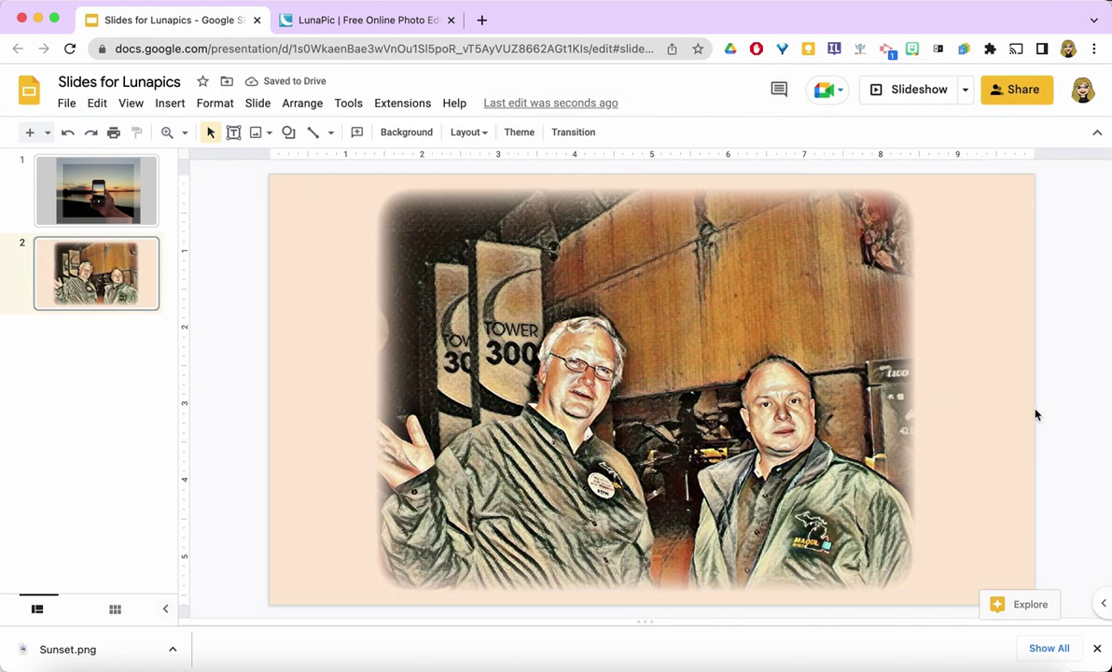